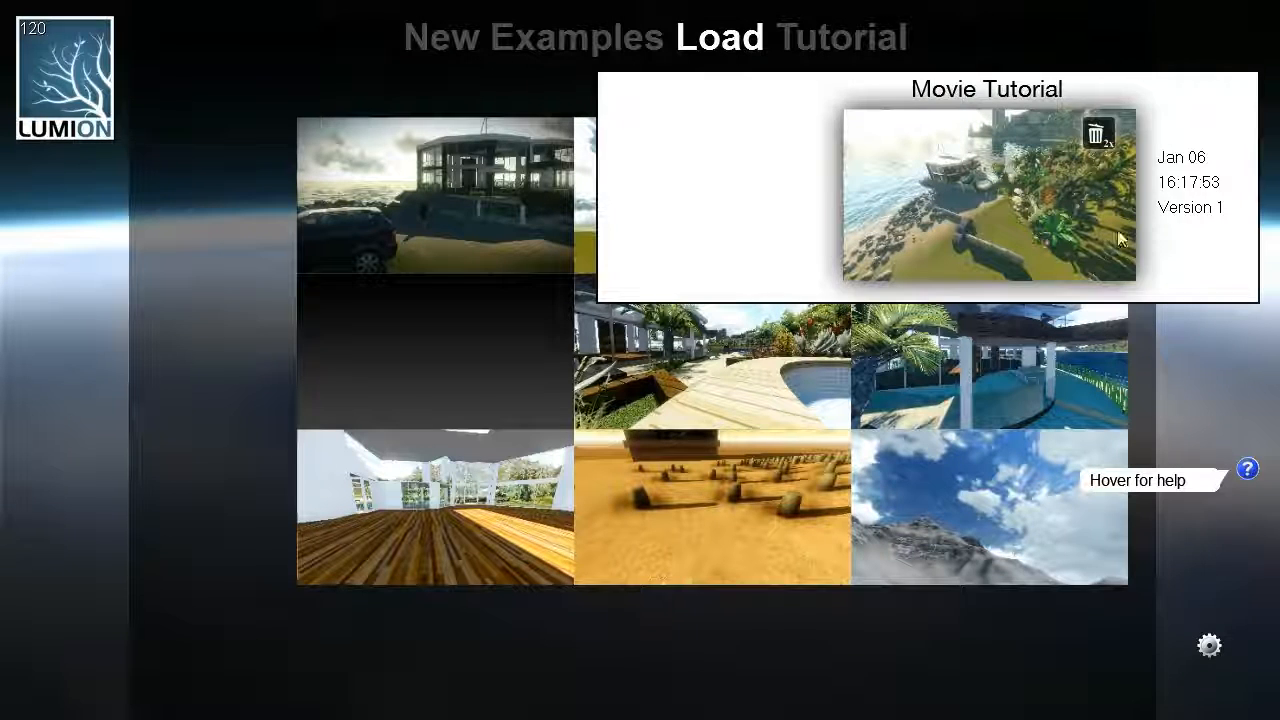
- Load the Movie Tutorial scene and bring the camera down over the beach to face the seaside house
mouse_move(1073, 225)
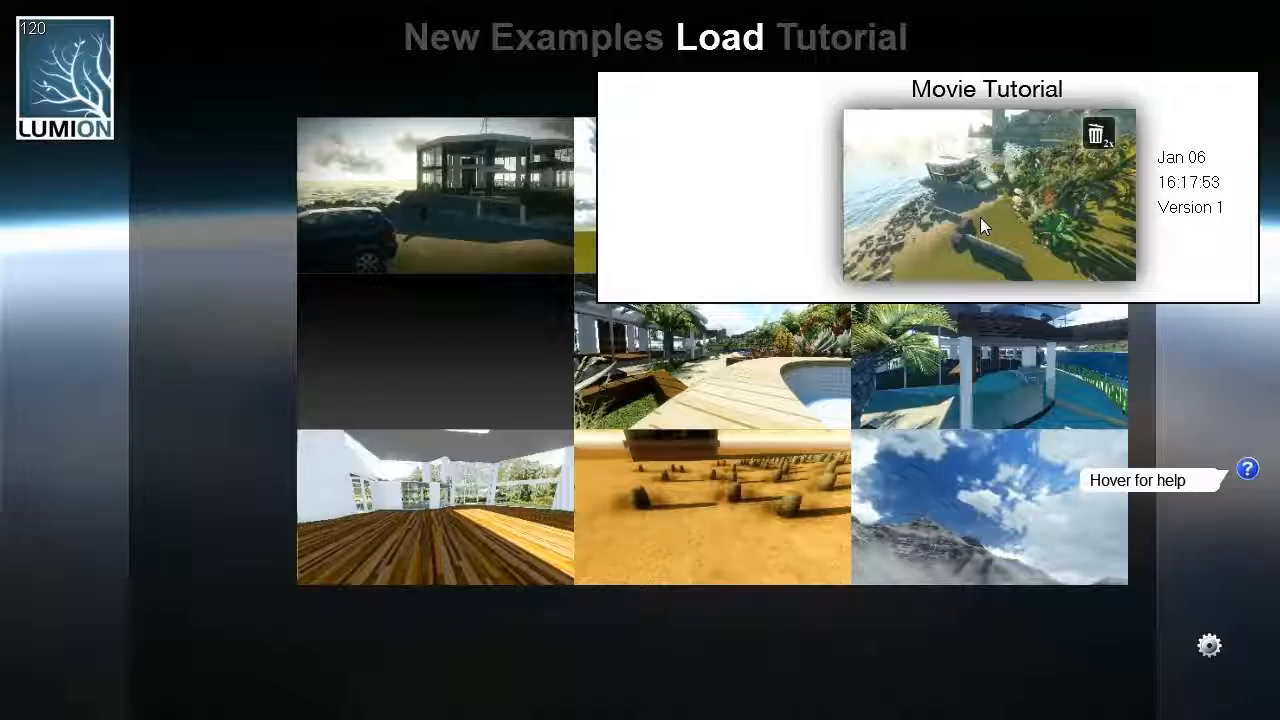
click(980, 225)
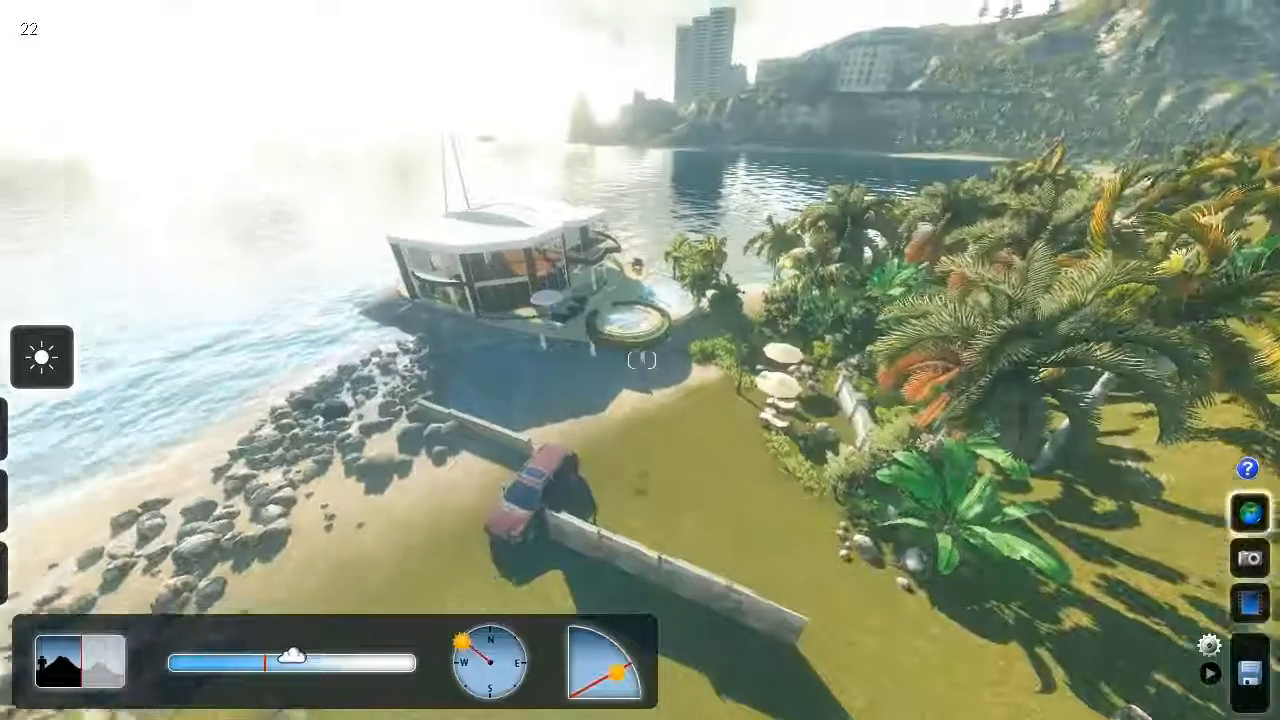
right_drag(848, 268, 846, 294)
key(s)
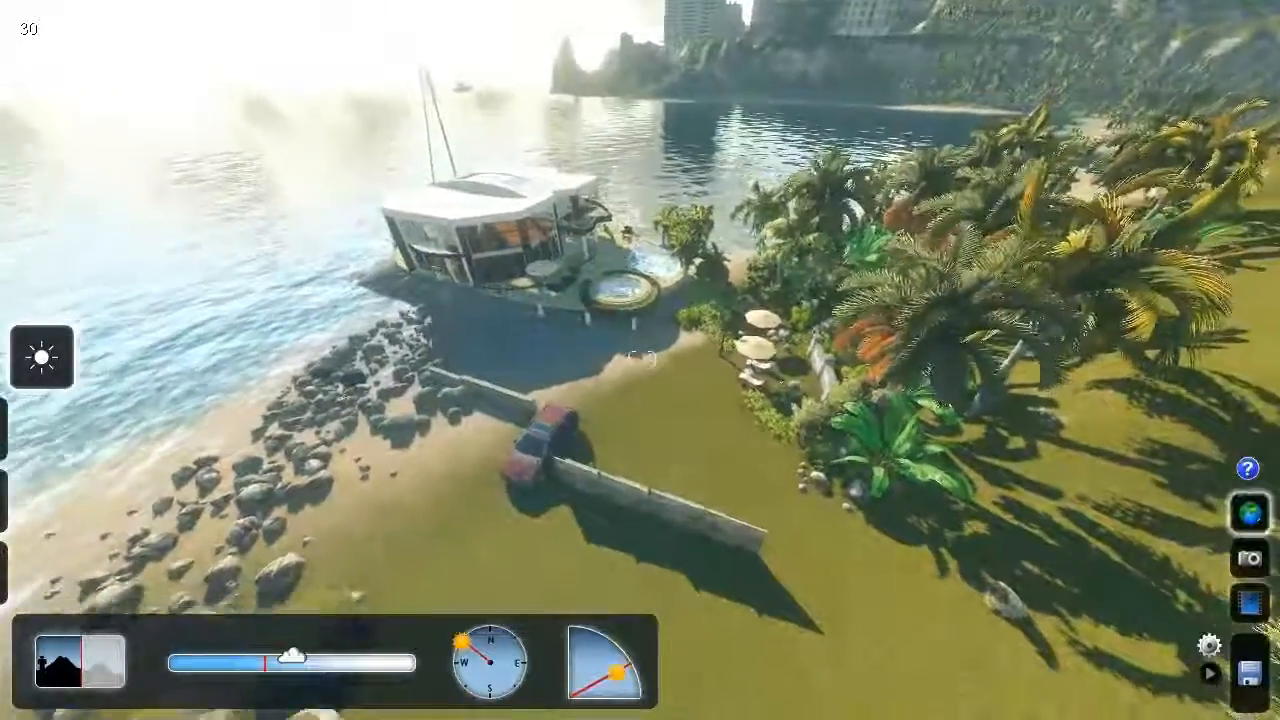
key(d)
right_drag(642, 360, 632, 322)
key(w)
key(w)
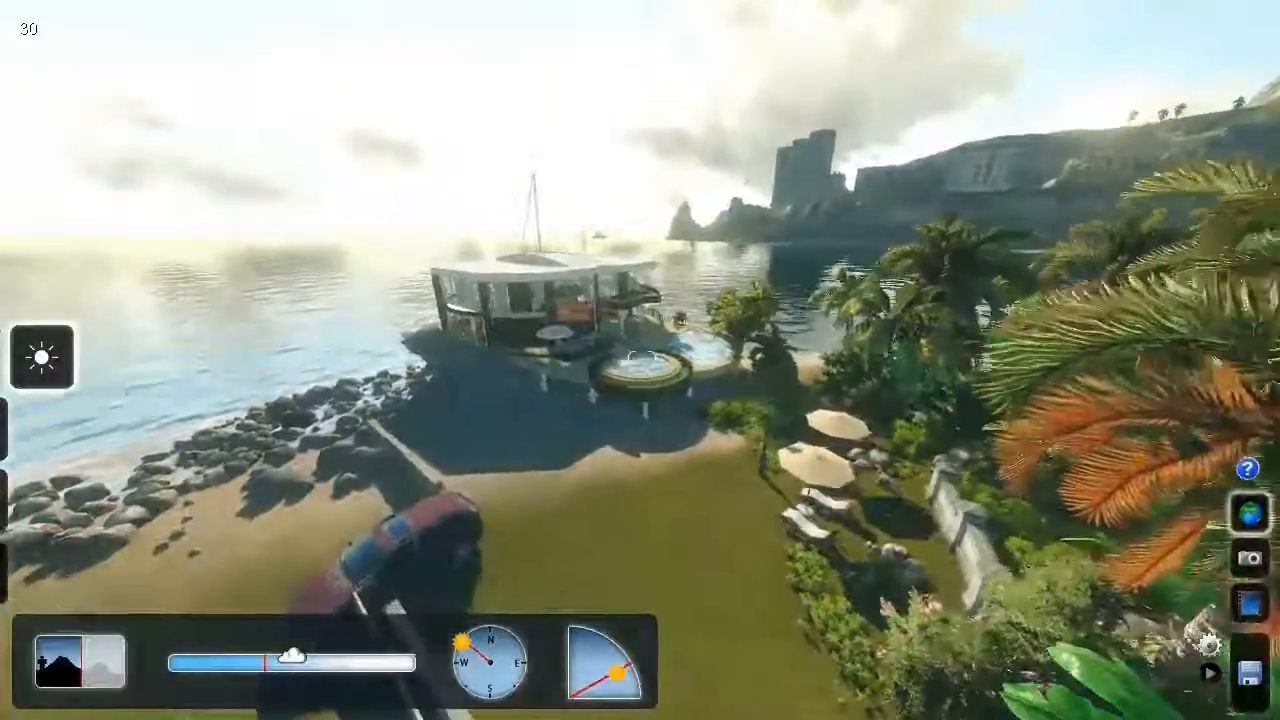
right_drag(914, 404, 906, 400)
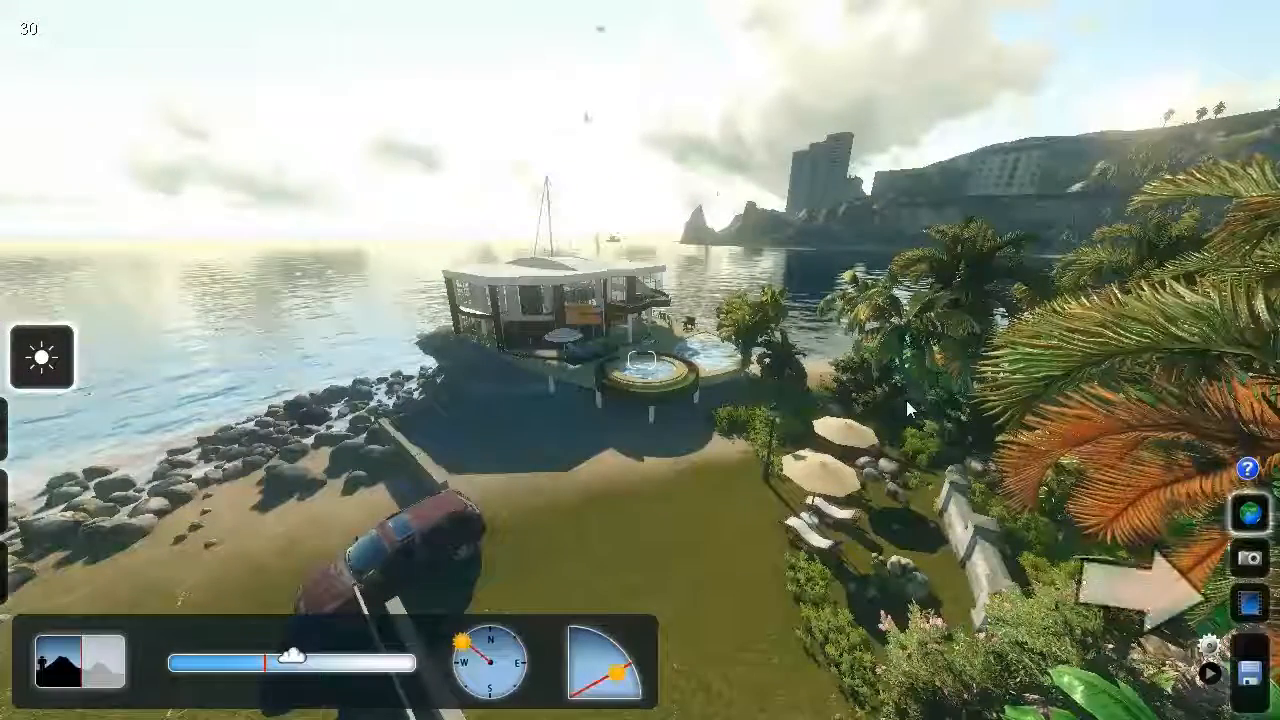
- Switch to Movie mode and start recording a new clip in slot 1
click(1250, 602)
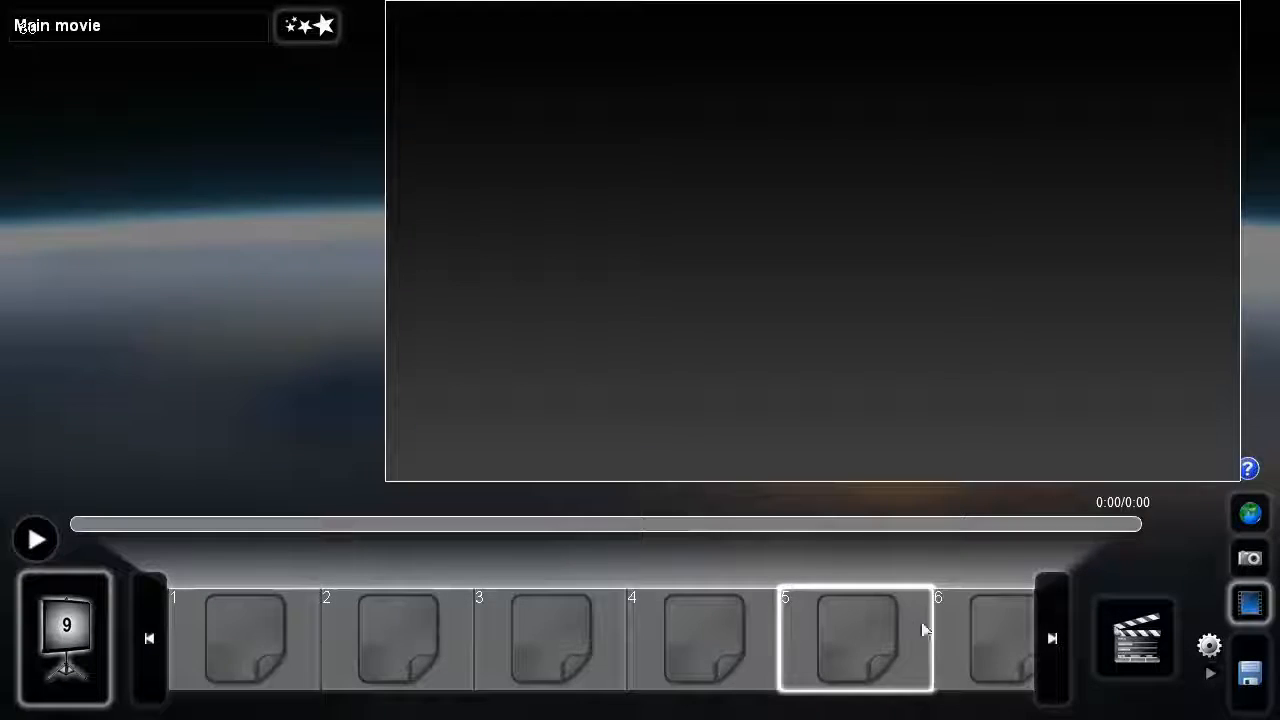
click(252, 637)
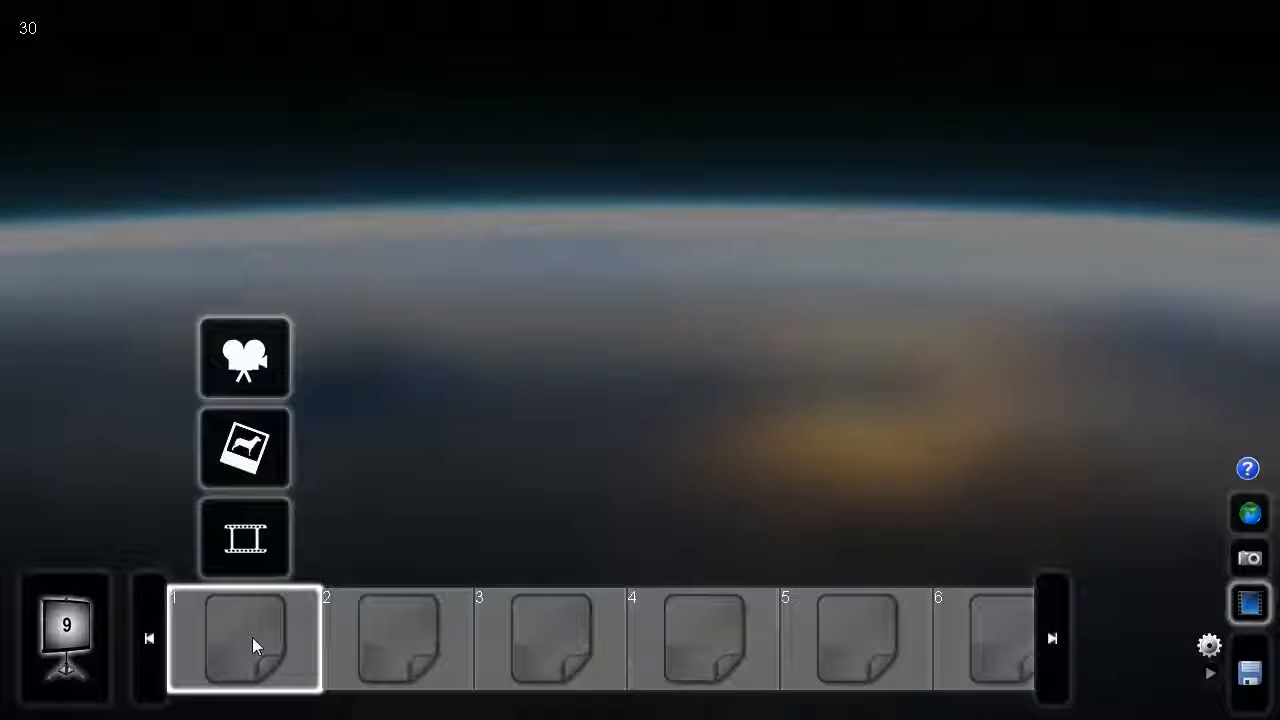
click(240, 368)
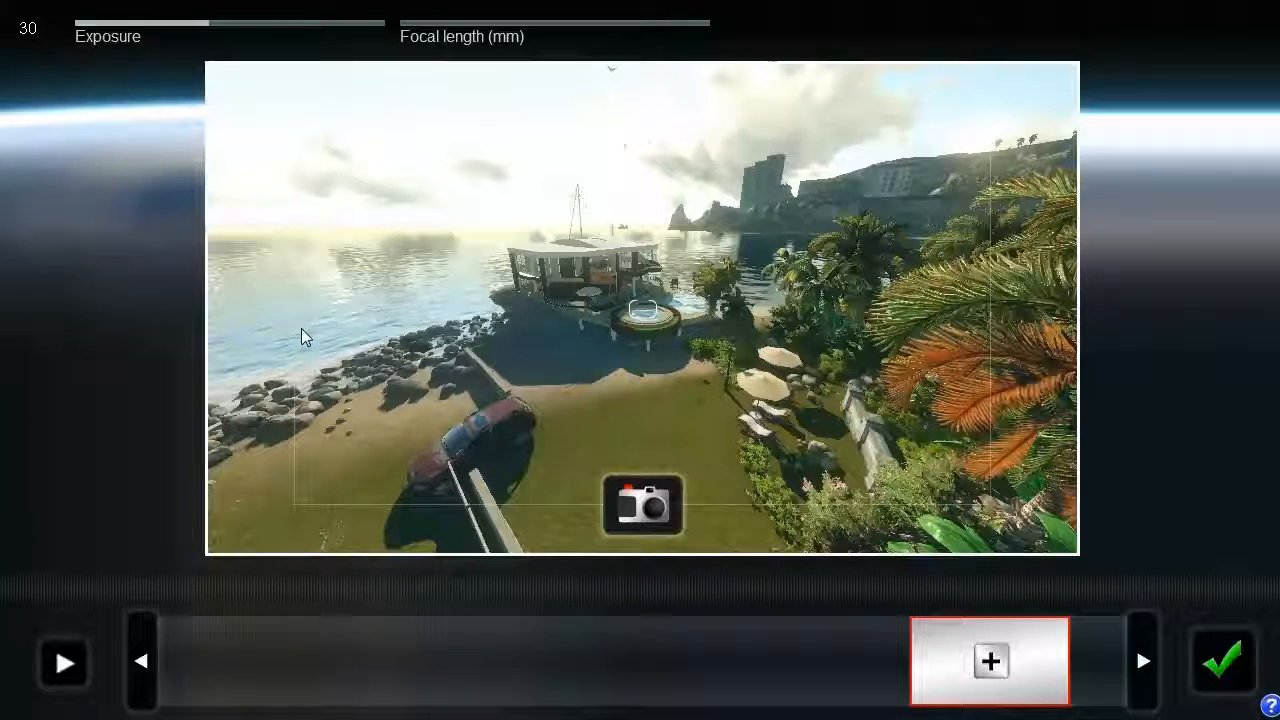
- Frame the house in the recording view, set the exposure to 400 and keep the focal length at its minimum
mouse_move(422, 333)
right_down()
mouse_move(380, 324)
mouse_move(390, 352)
mouse_move(460, 372)
mouse_move(665, 350)
mouse_move(424, 329)
right_up()
key(w)
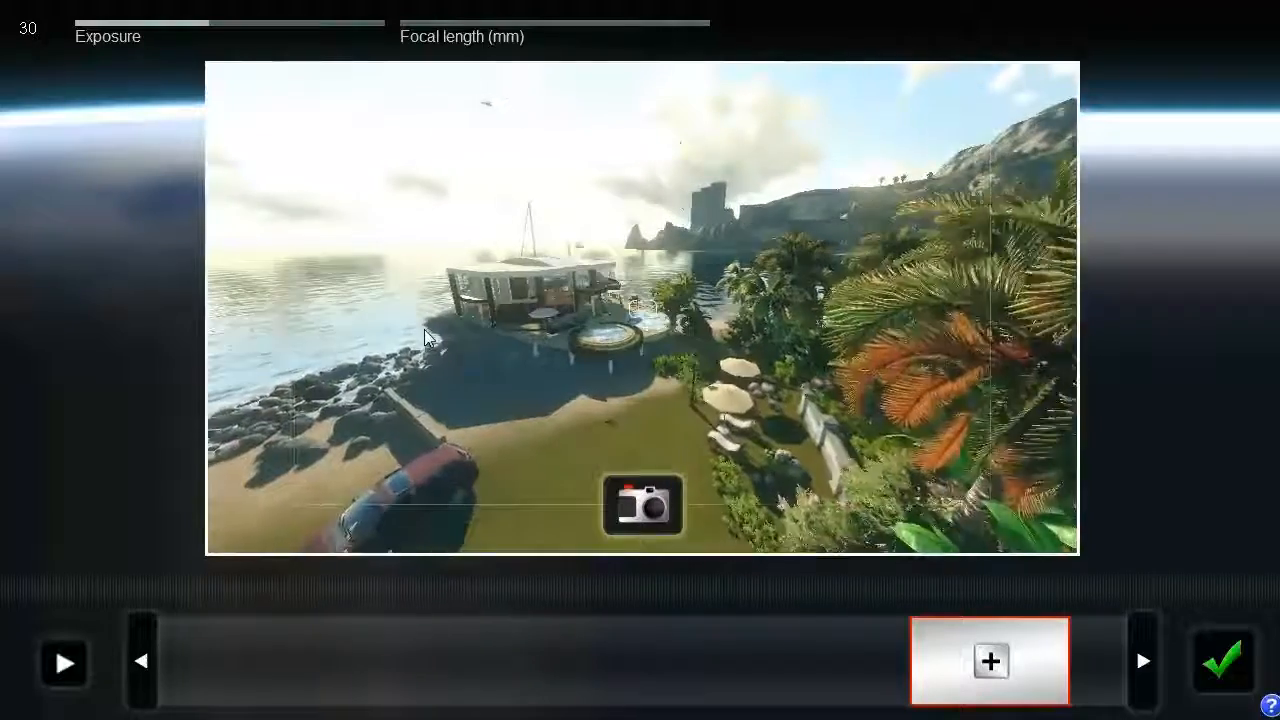
key(a)
key(d)
mouse_move(202, 22)
drag(207, 28, 202, 58)
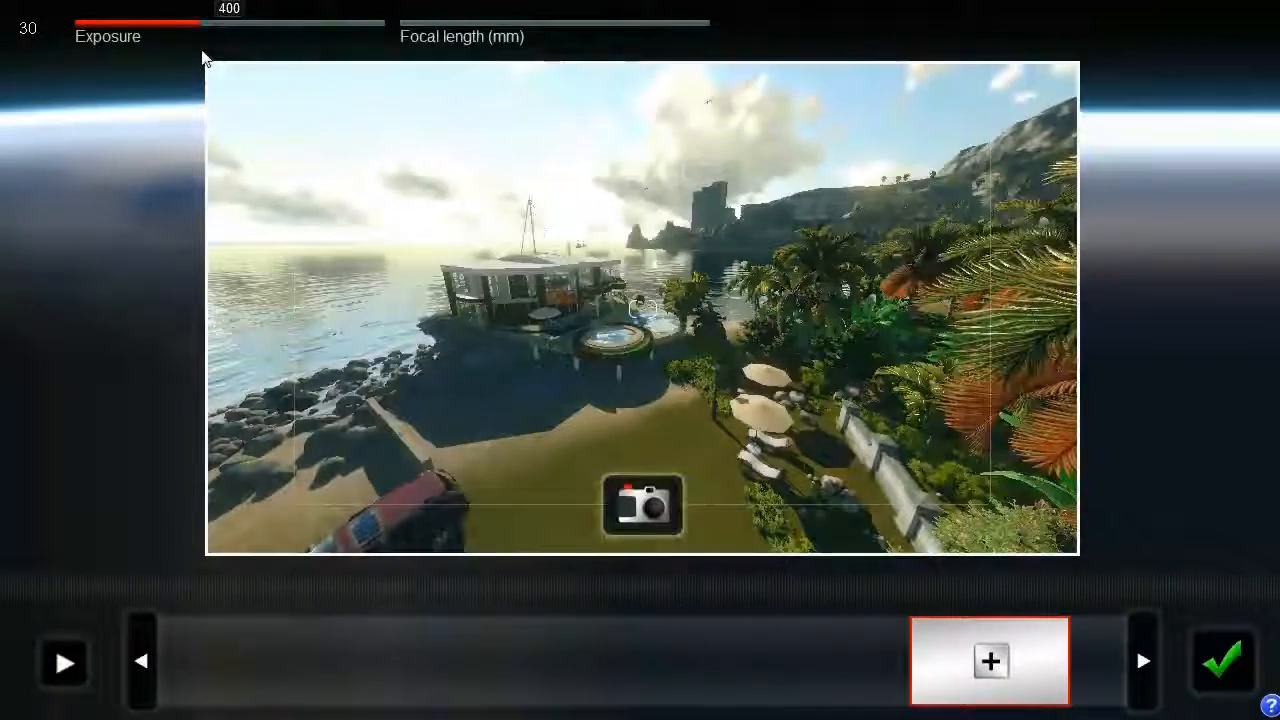
mouse_move(409, 33)
mouse_down()
mouse_move(475, 33)
mouse_move(398, 36)
mouse_move(489, 35)
mouse_move(399, 37)
mouse_up()
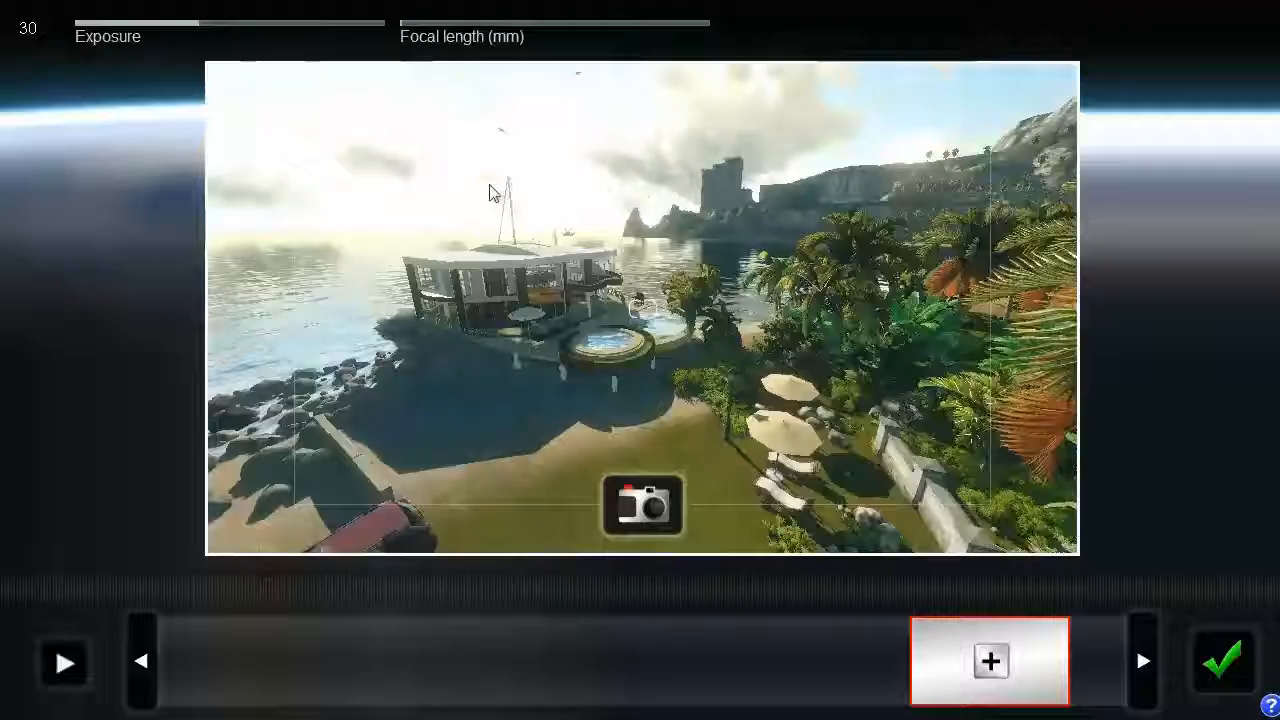
- Lower the camera between the car and the parasols to face the house and take the clip's first photo
right_drag(490, 193, 459, 198)
key(w)
key(s)
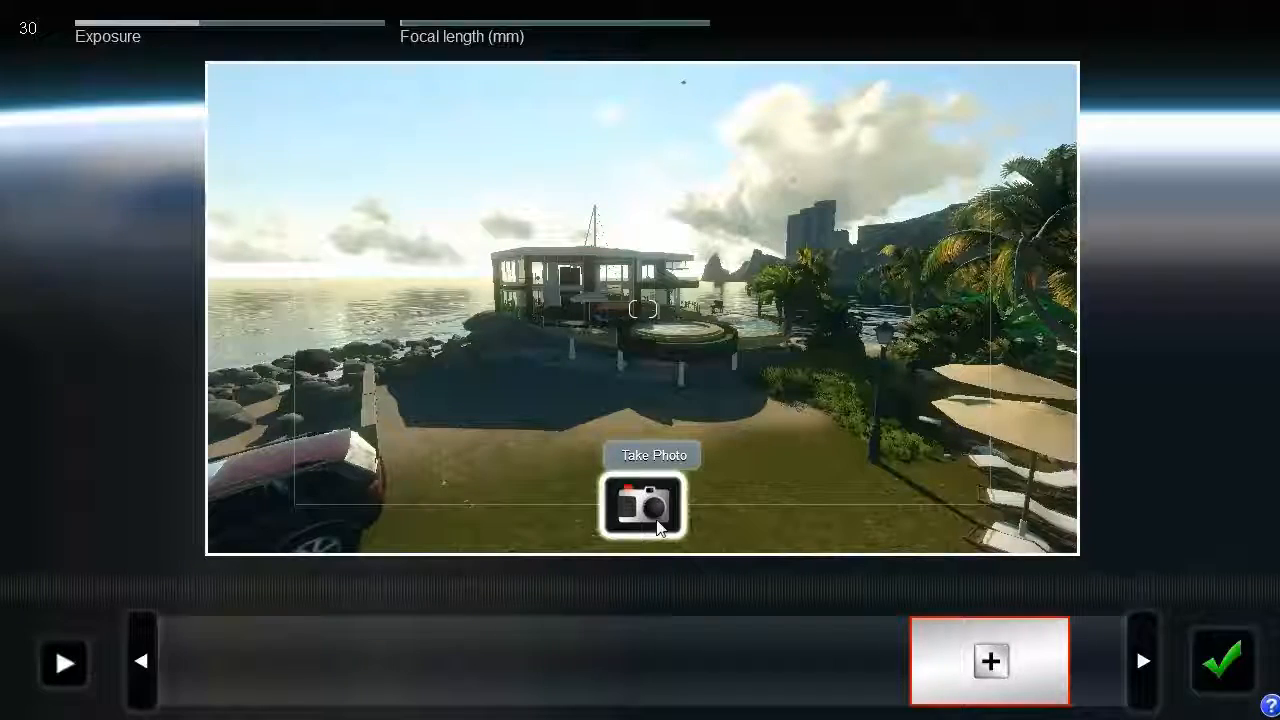
click(647, 510)
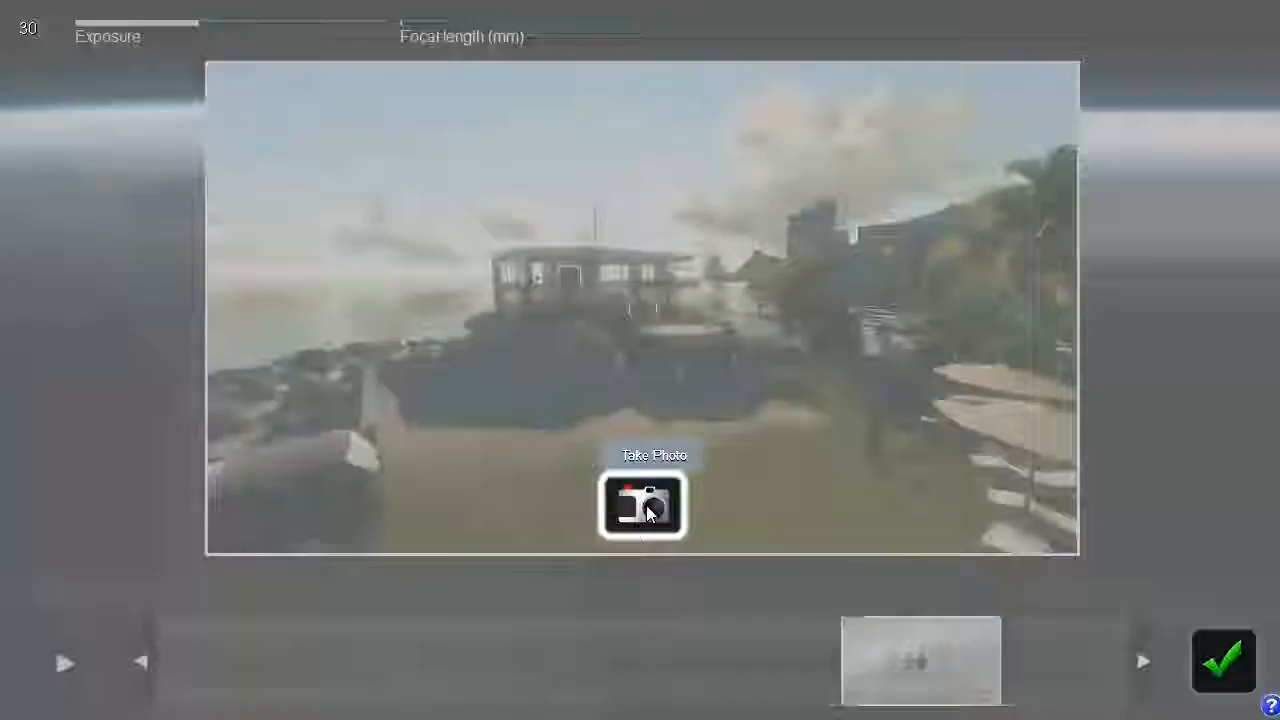
- Move the camera sideways past the car and the low wall and take the second photo of the house
key(a)
right_drag(656, 394, 697, 392)
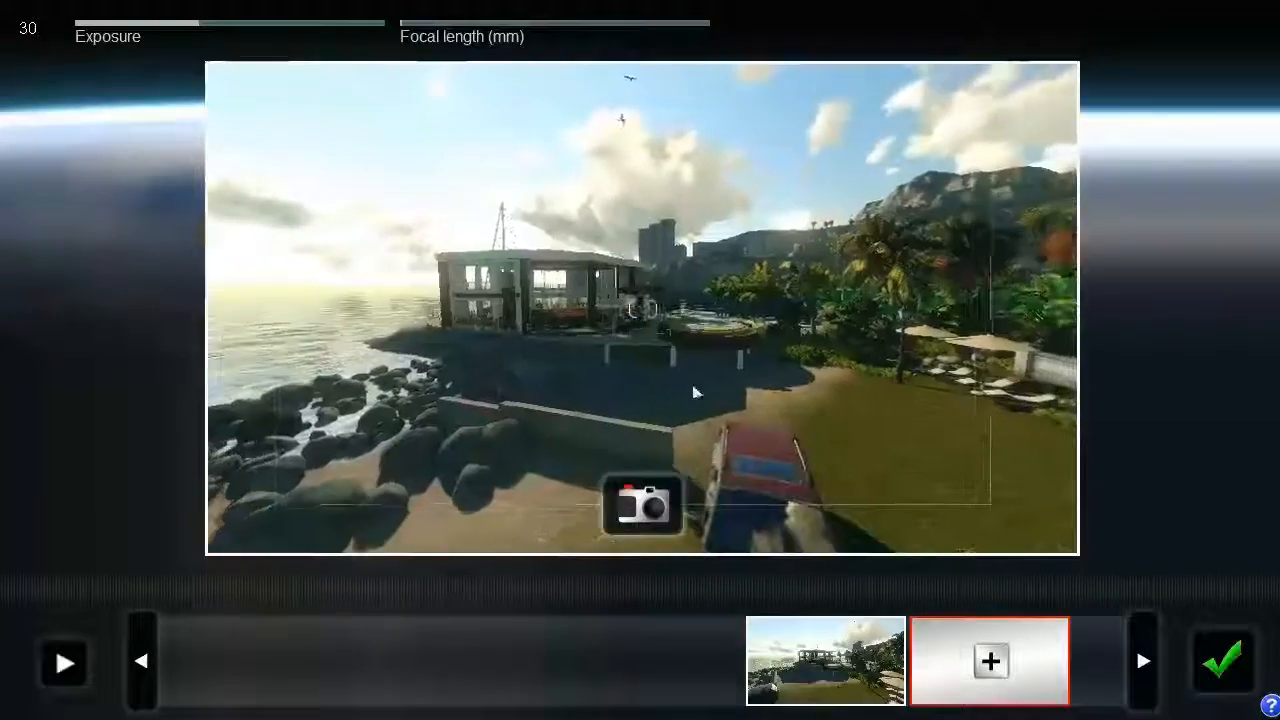
click(643, 505)
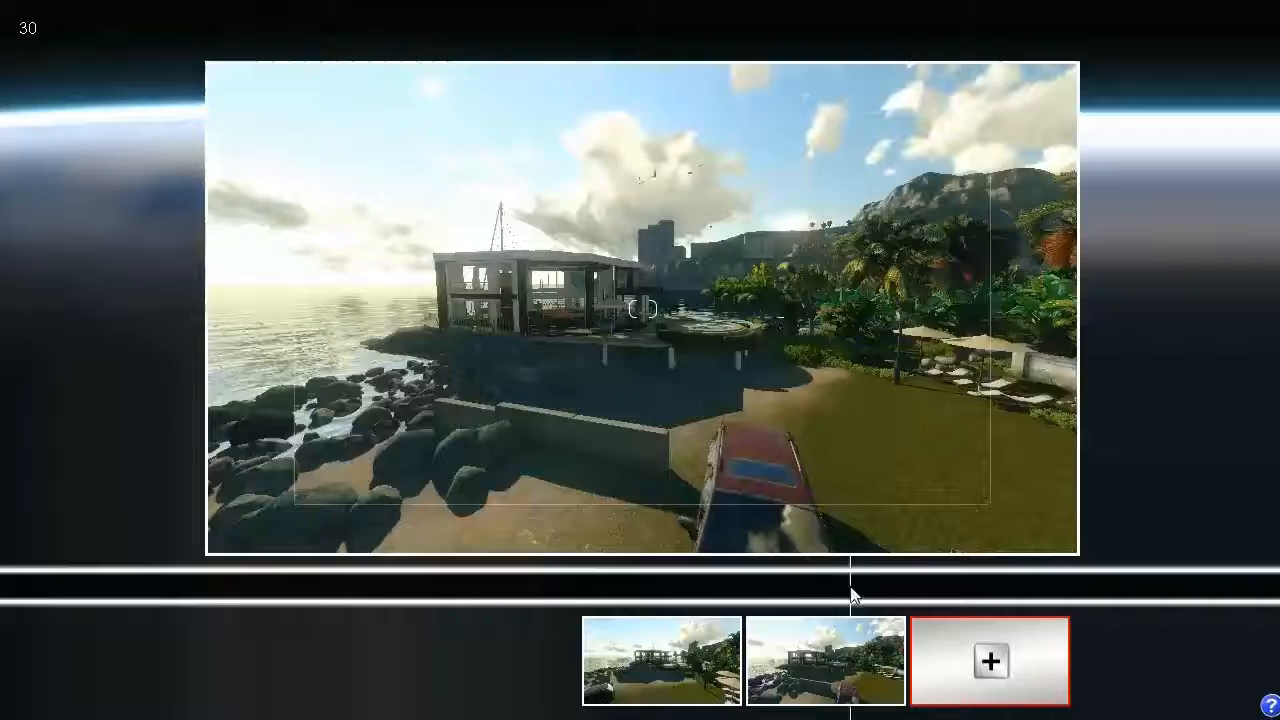
- Move the camera around past the shore rocks, slightly increase the focal length, and take the third photo of the house's glazed side
key(a)
right_drag(805, 455, 905, 447)
key(a)
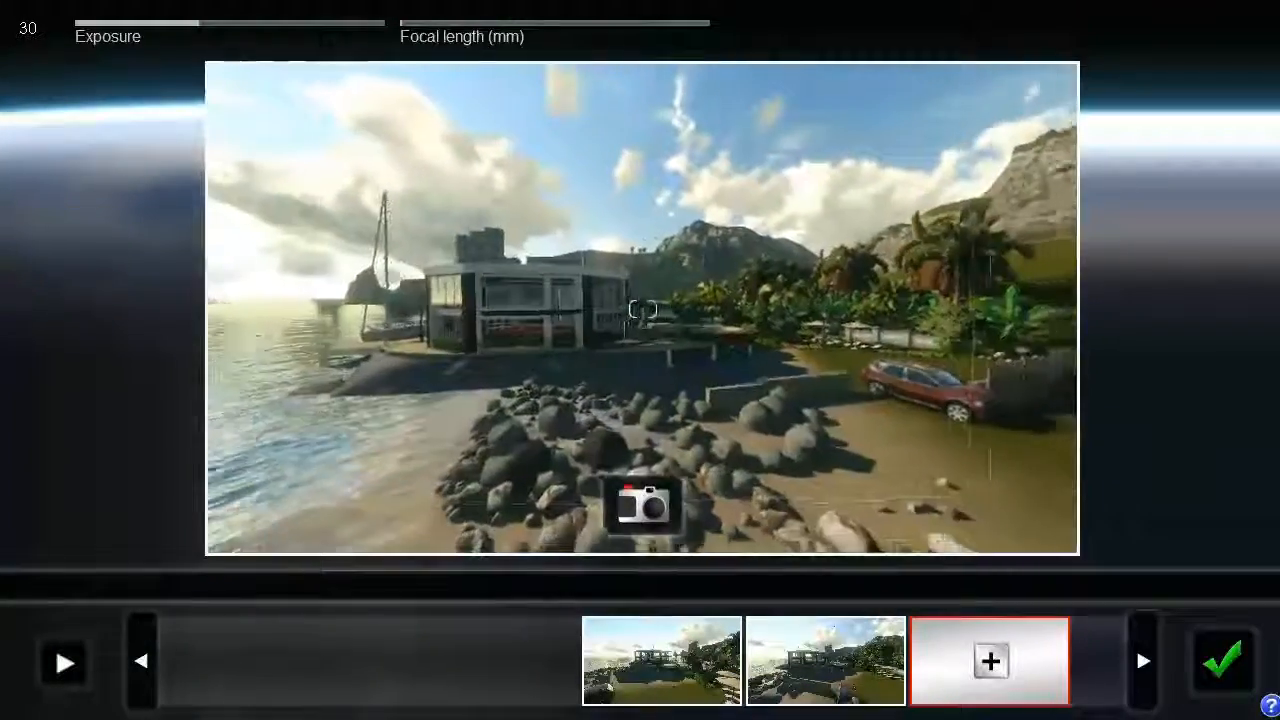
key(a)
right_drag(749, 520, 796, 520)
key(a)
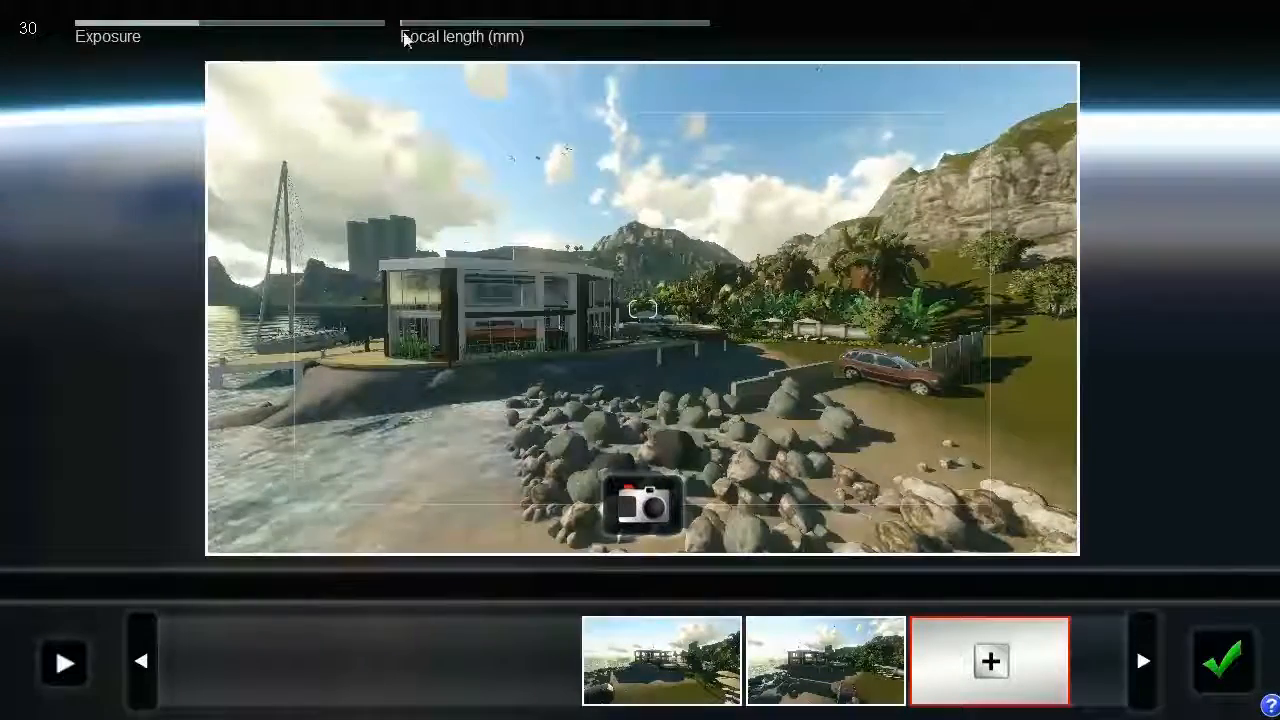
drag(423, 29, 409, 29)
click(643, 500)
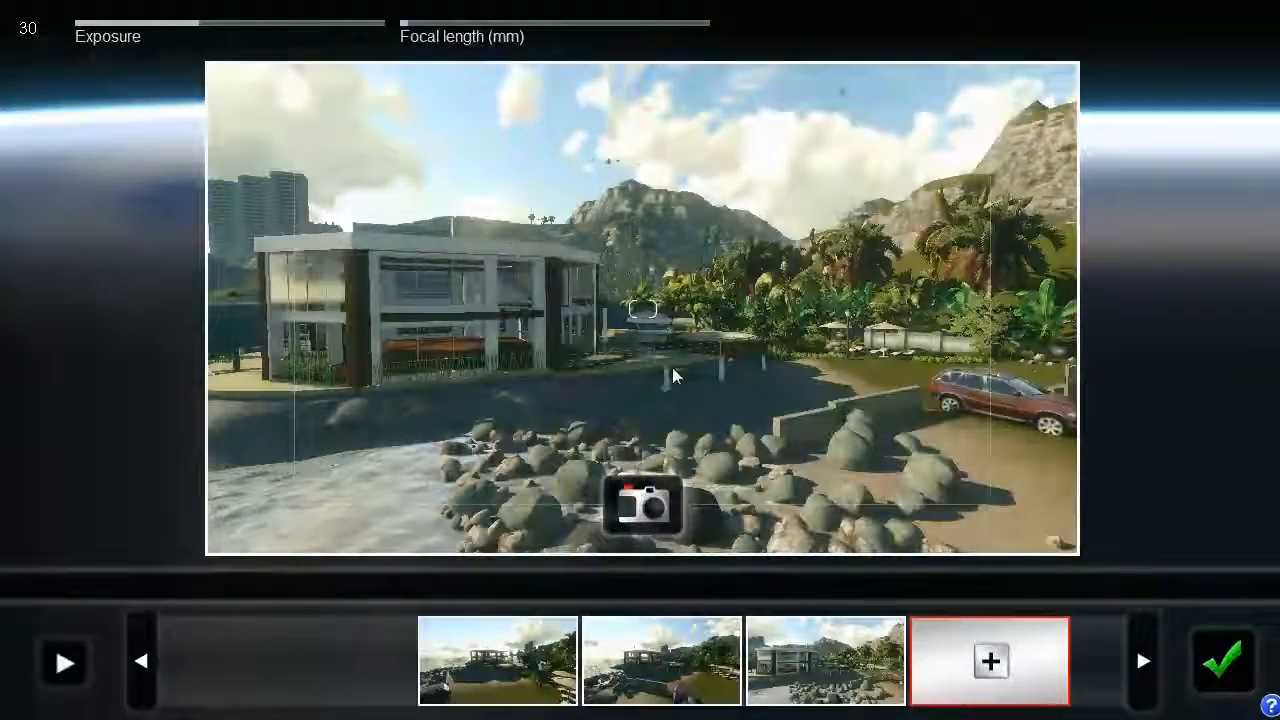
- Scrub through the camera path between the three photos and preview the fly-through
drag(425, 587, 837, 580)
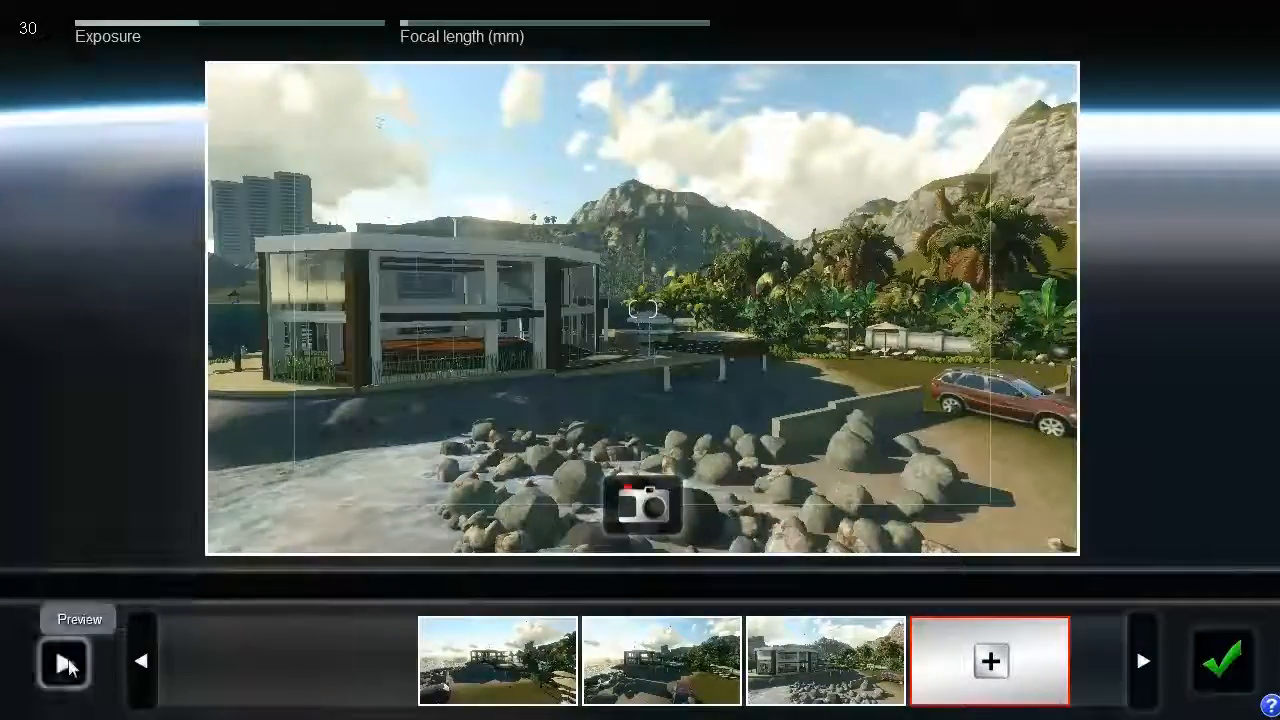
click(64, 663)
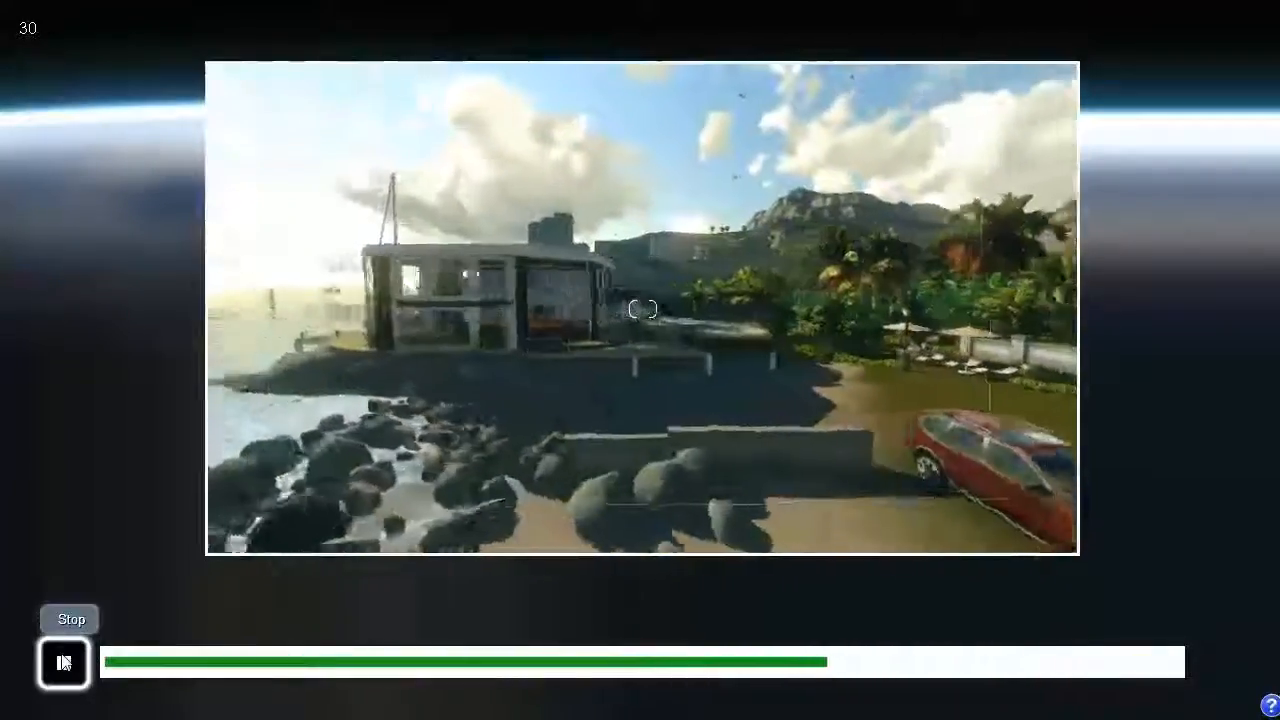
click(63, 663)
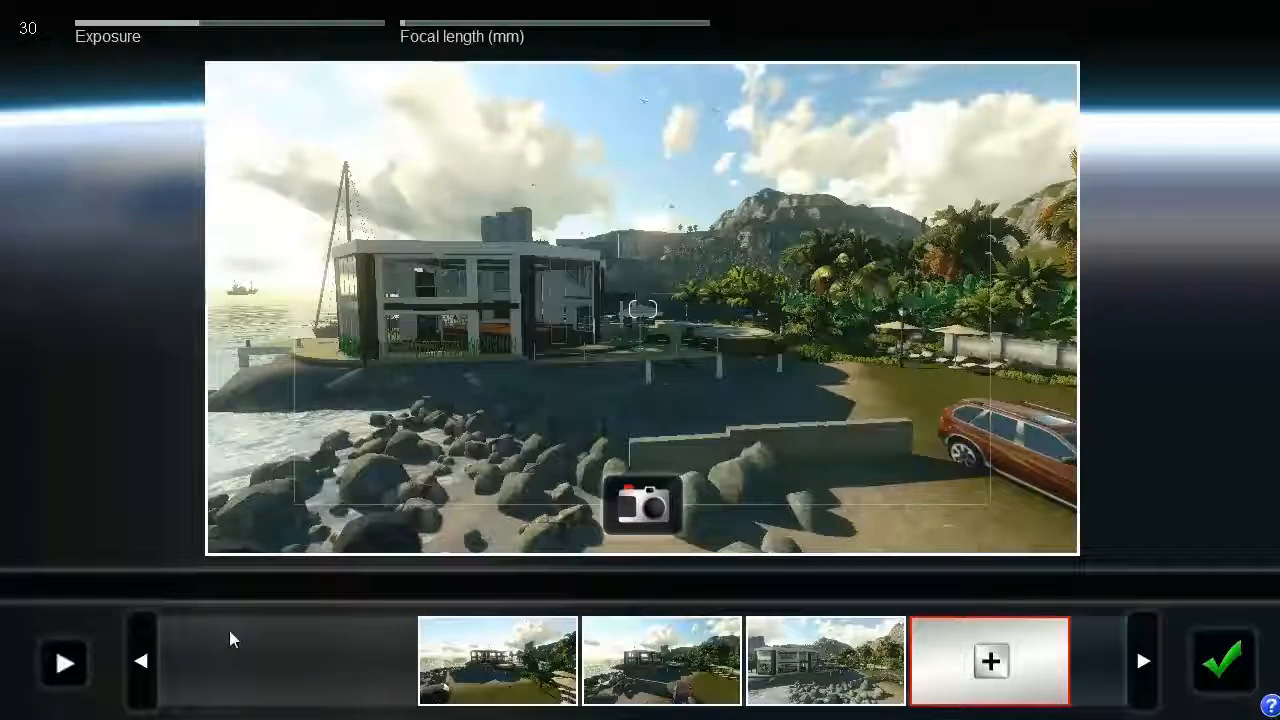
- Reframe the third photo from above the shore rocks and retake it to update the keyframe
click(805, 672)
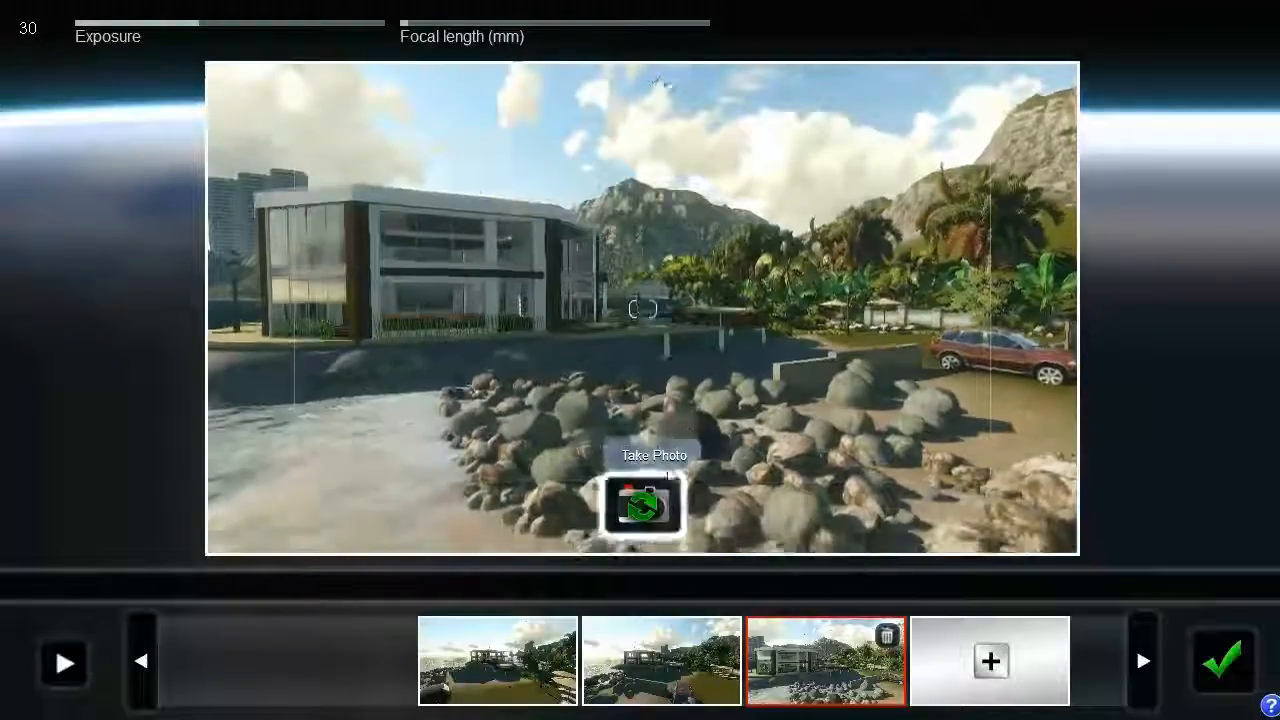
click(655, 510)
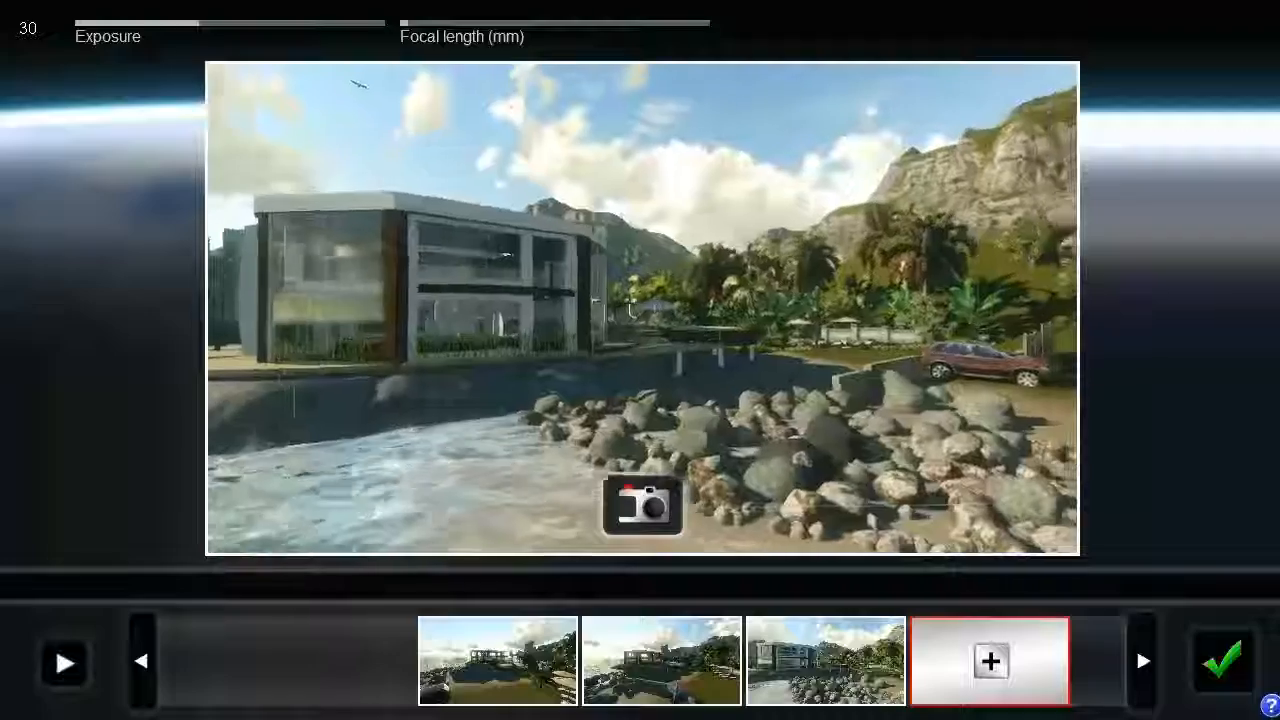
- Take a fourth photo of the house from over the water and delete it from the clip
click(652, 515)
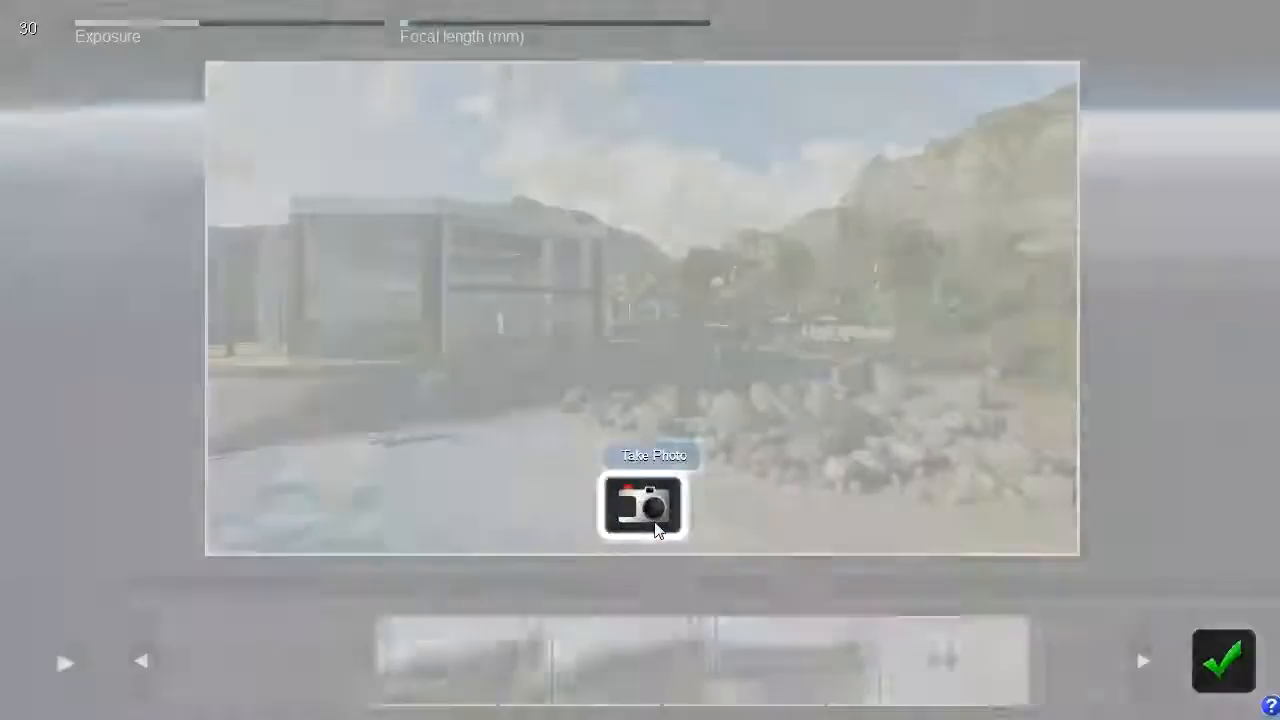
click(878, 648)
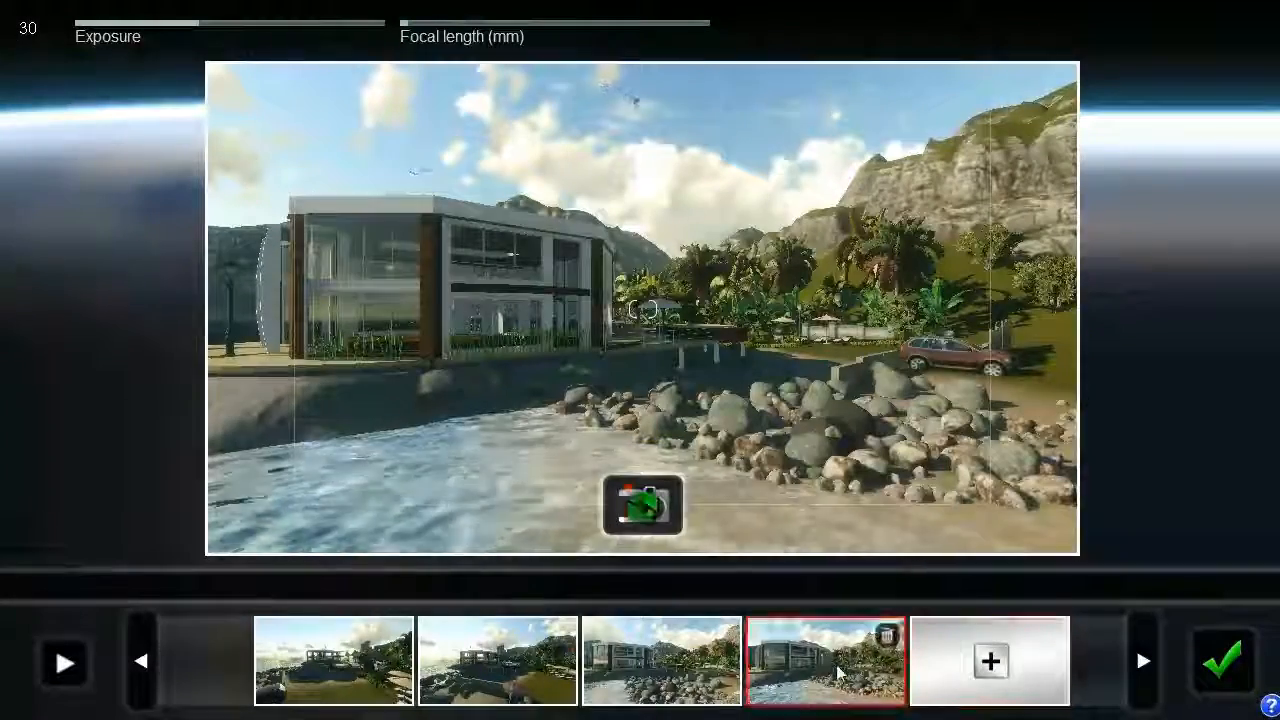
click(887, 638)
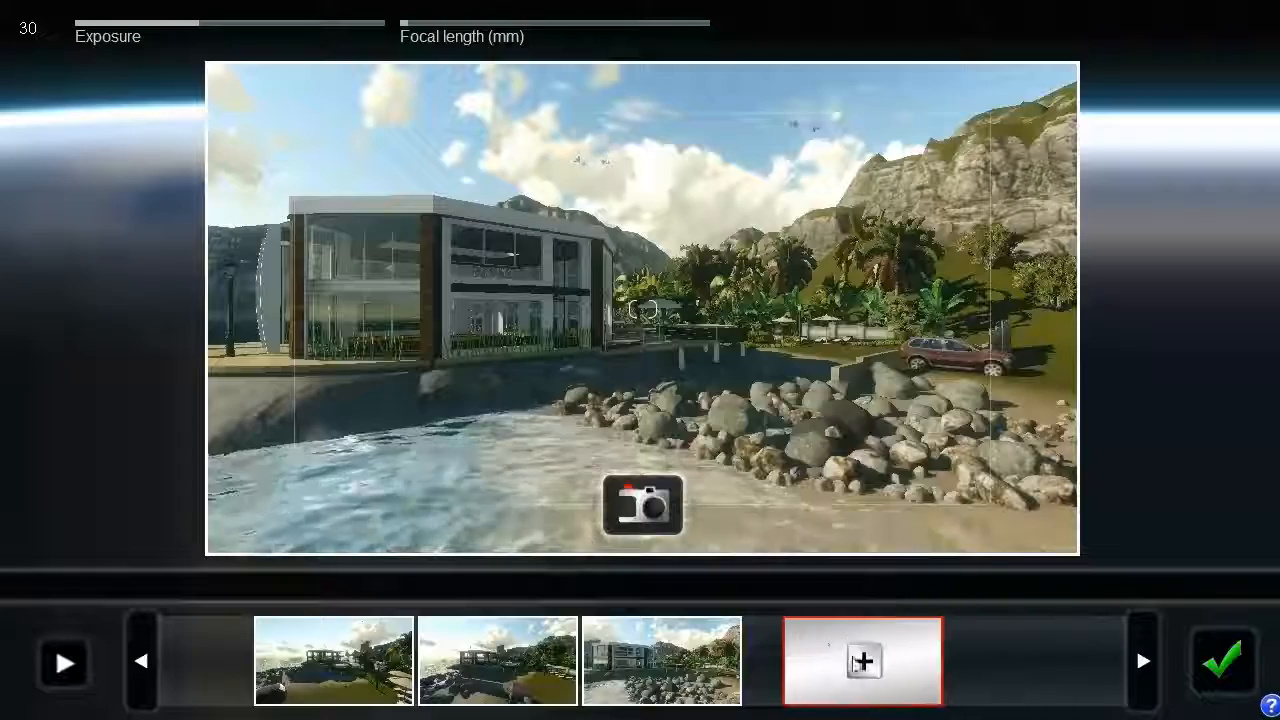
- Preview the three-photo fly-through again and accept it as the movie's first clip
right_drag(590, 440, 675, 468)
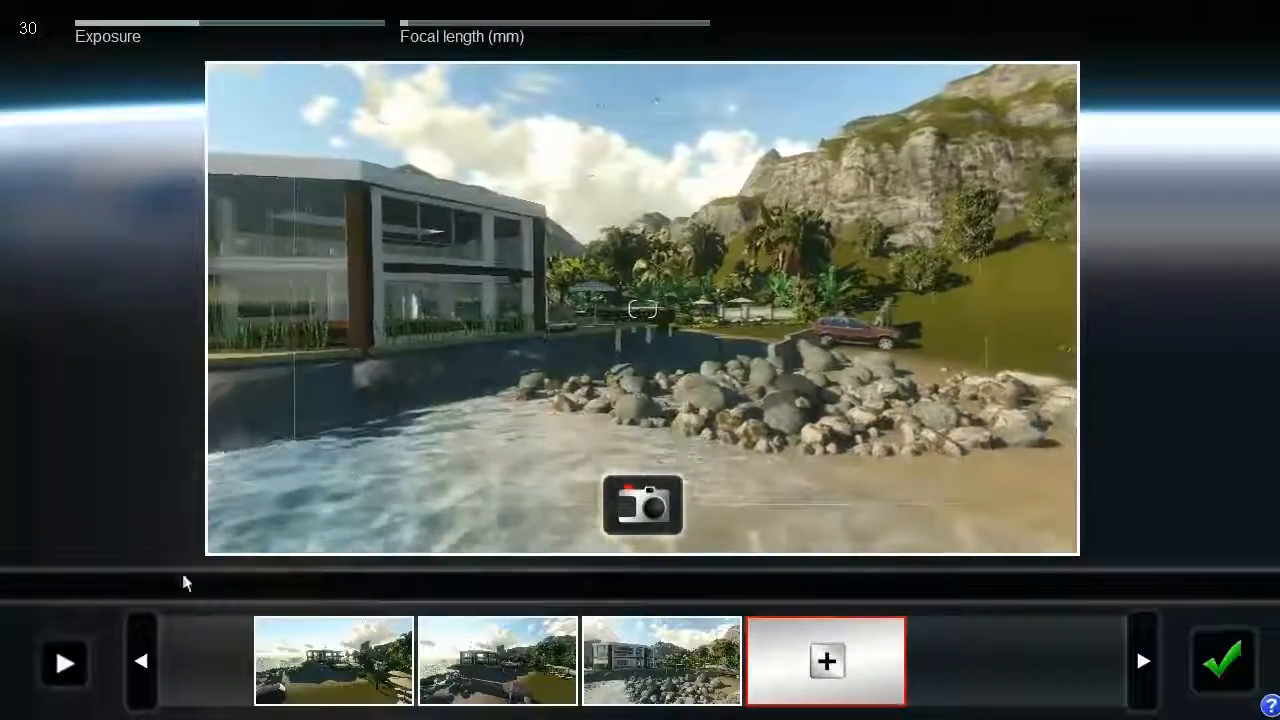
click(64, 665)
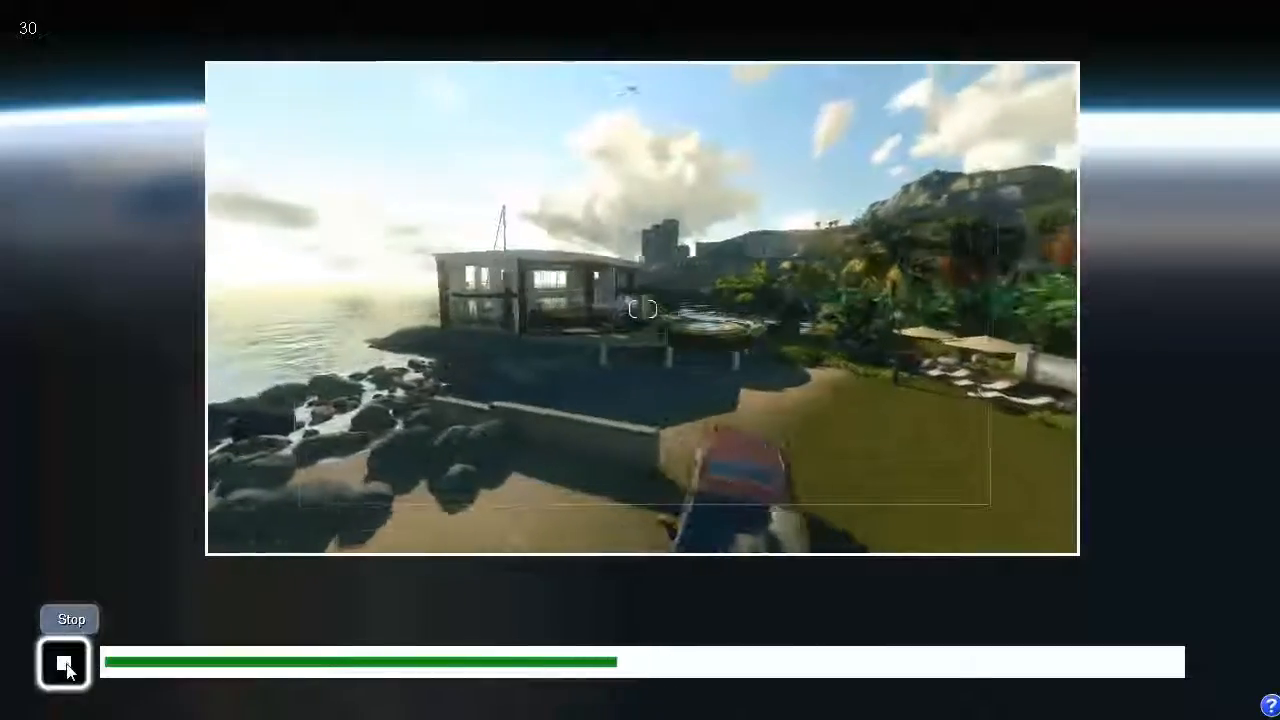
click(64, 665)
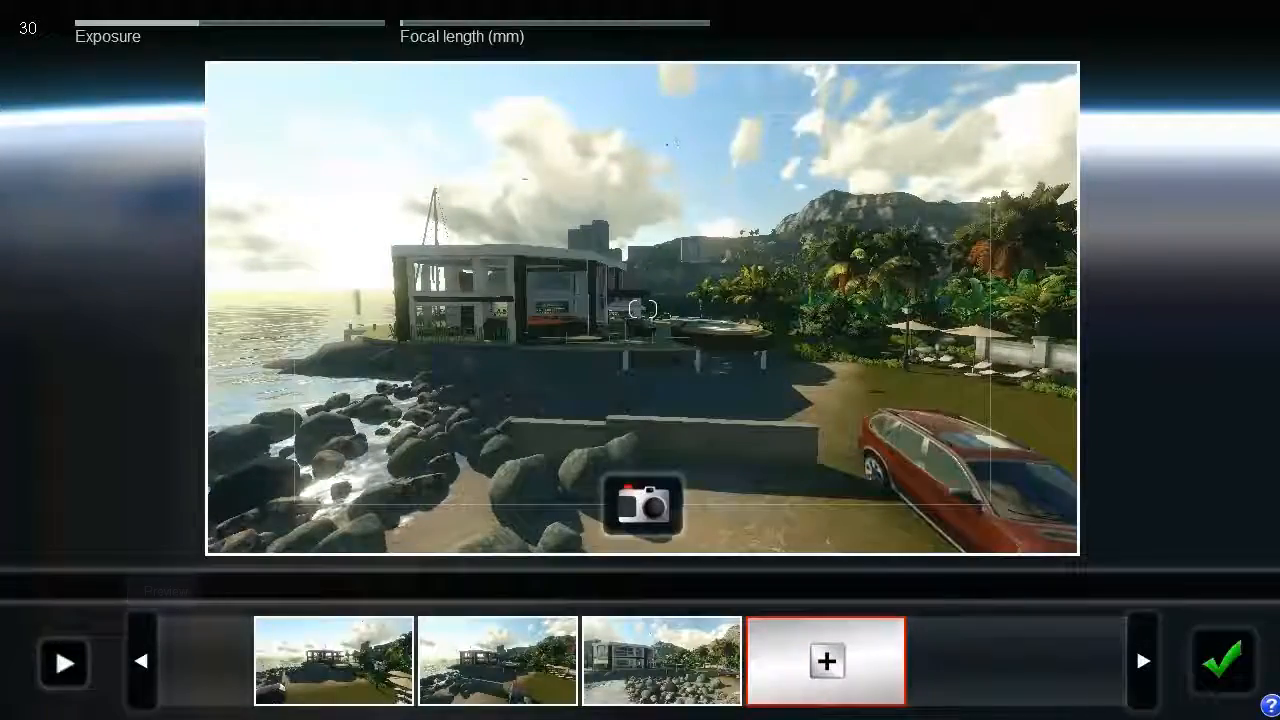
click(1224, 661)
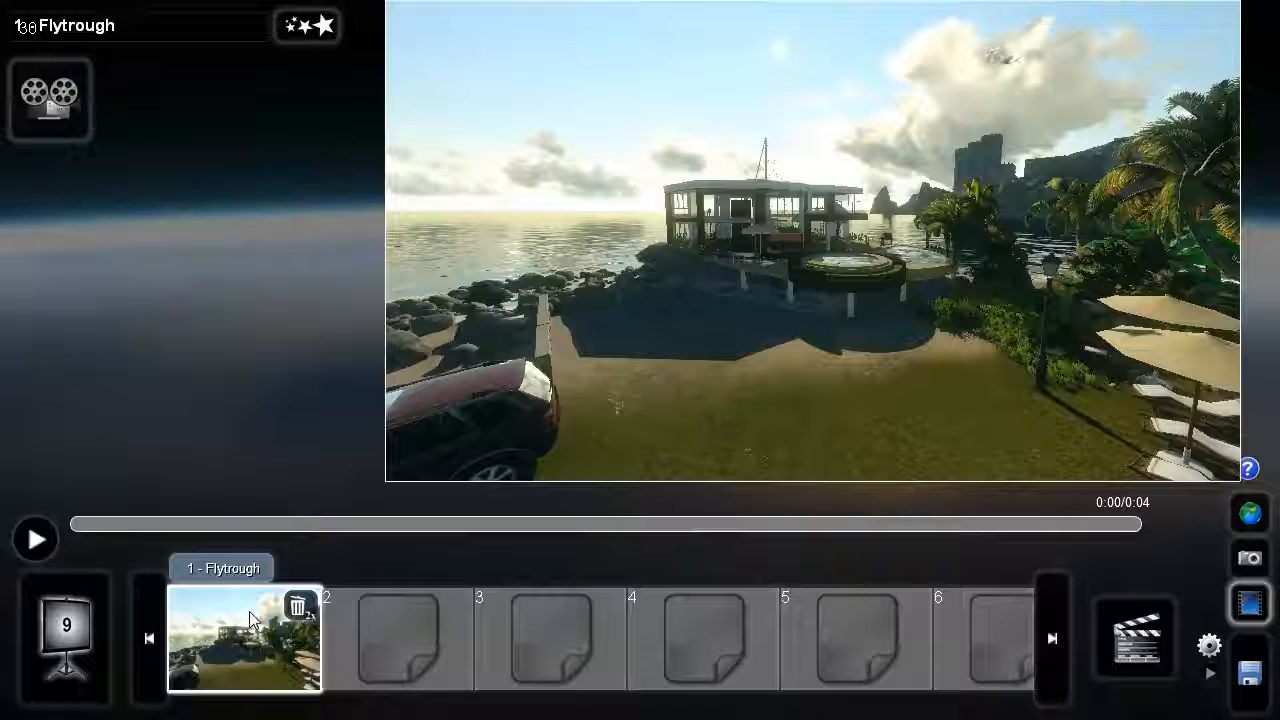
- Record a new clip in slot 2, taking its first photo from over the water toward the rocky shore with a slightly longer focal length
click(430, 640)
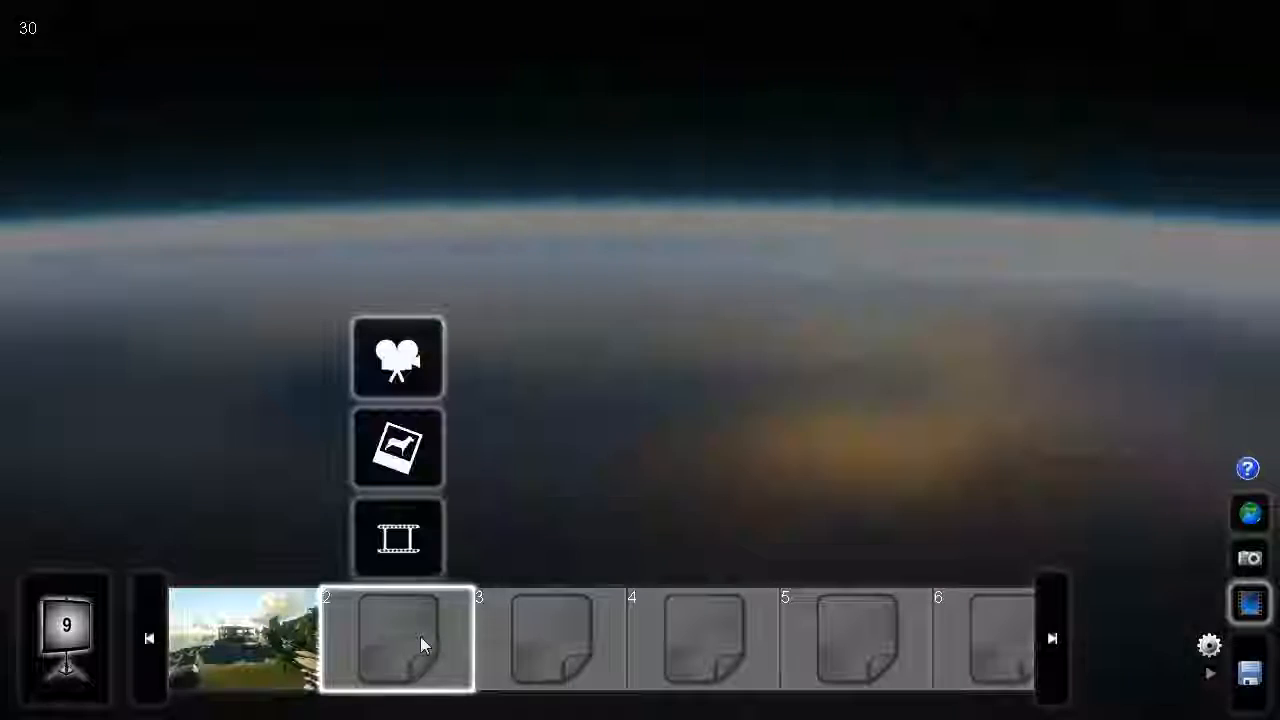
click(400, 360)
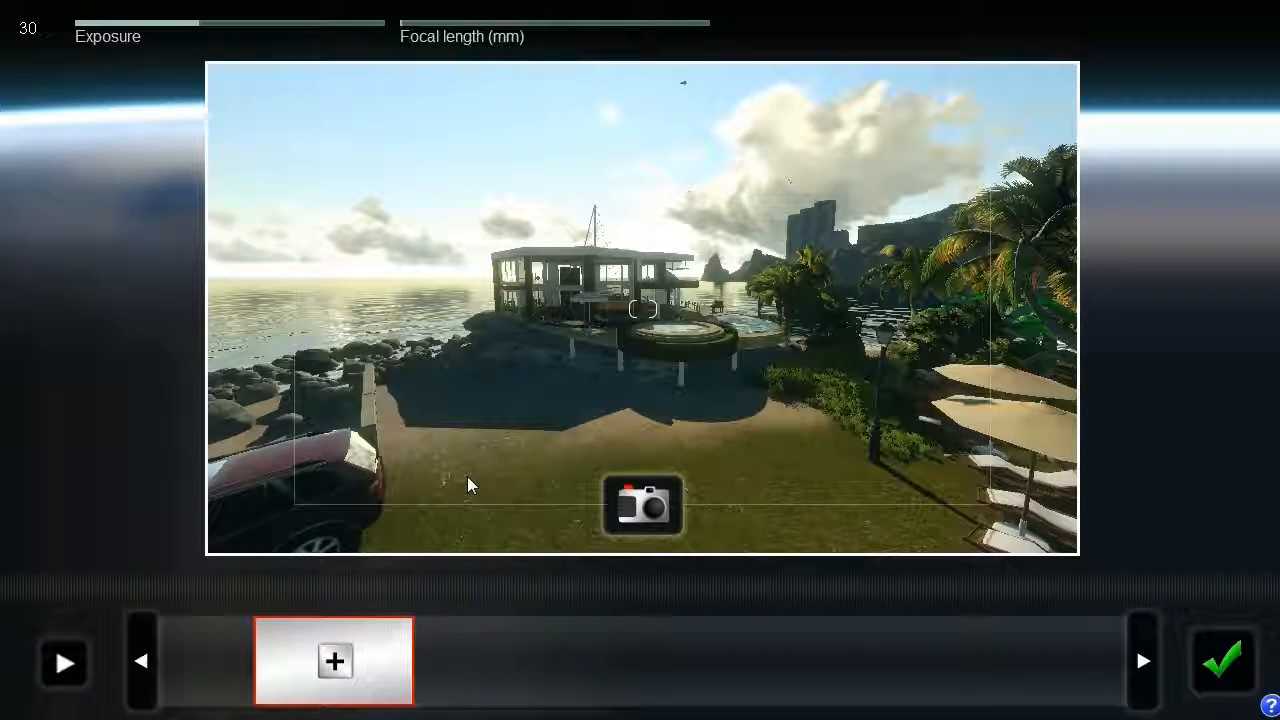
key(a)
right_drag(633, 408, 900, 403)
key(s)
right_drag(600, 404, 638, 408)
mouse_move(418, 26)
mouse_down()
mouse_move(434, 27)
mouse_move(421, 26)
mouse_up()
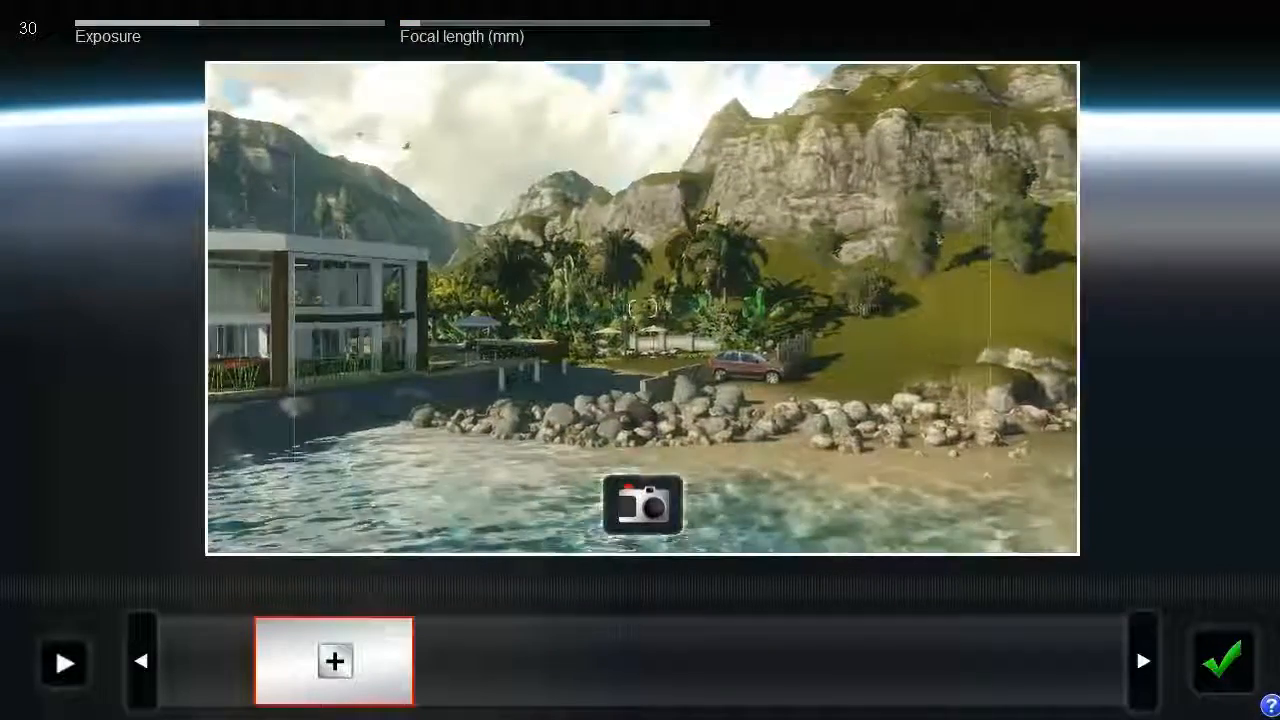
click(641, 505)
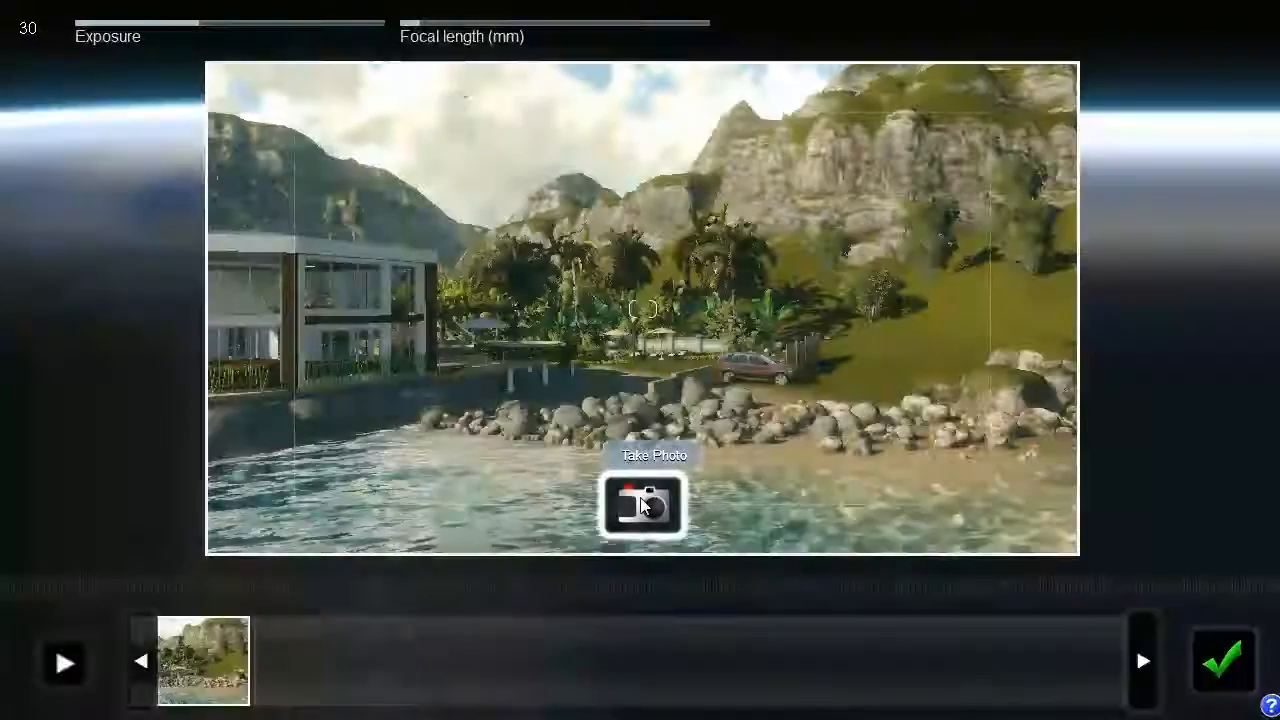
- Move the camera around over the water to face the house's entrance and jetty, and take the second photo
key(a)
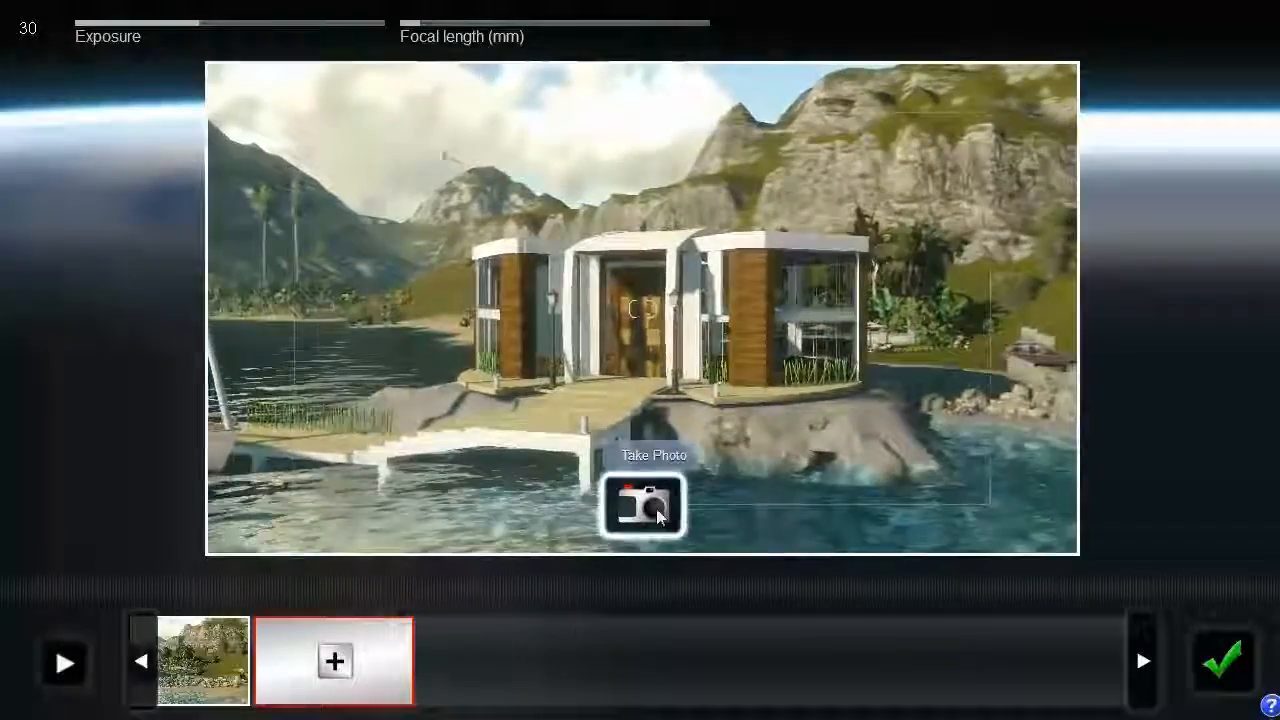
click(656, 515)
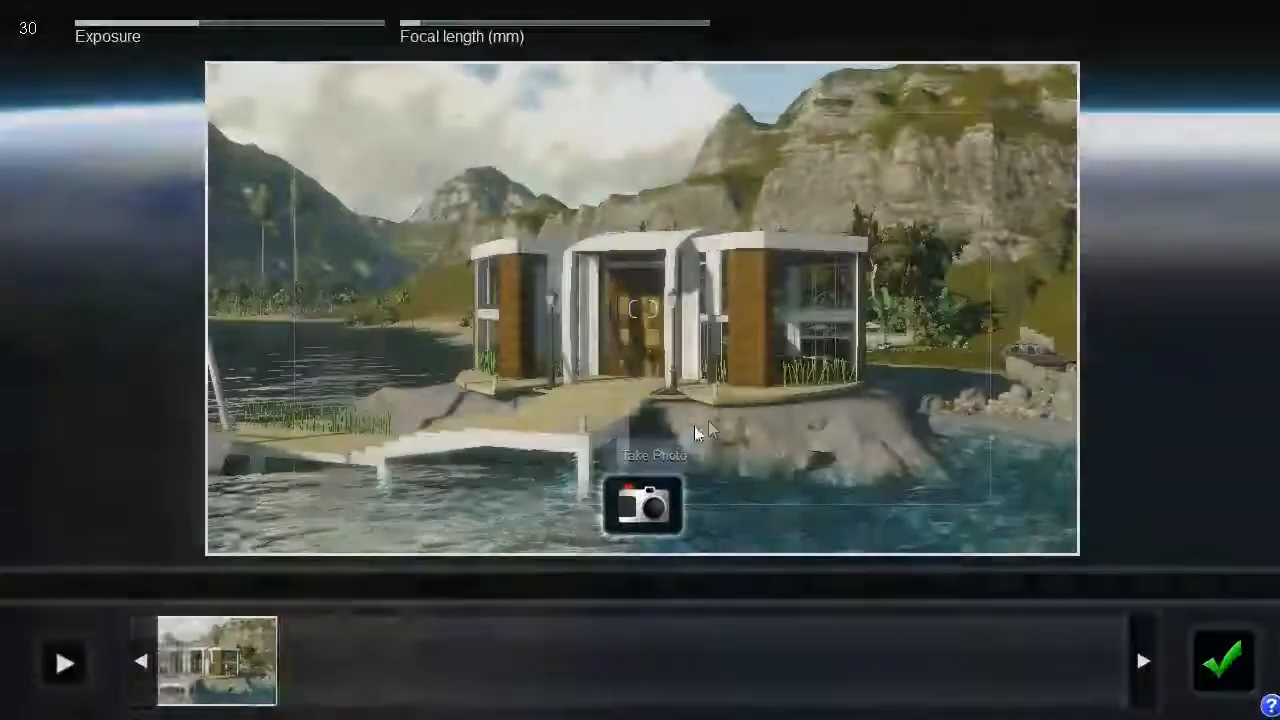
- Check the two-photo fly-through from the rocky shore to the entrance and accept it as the movie's second clip
key(d)
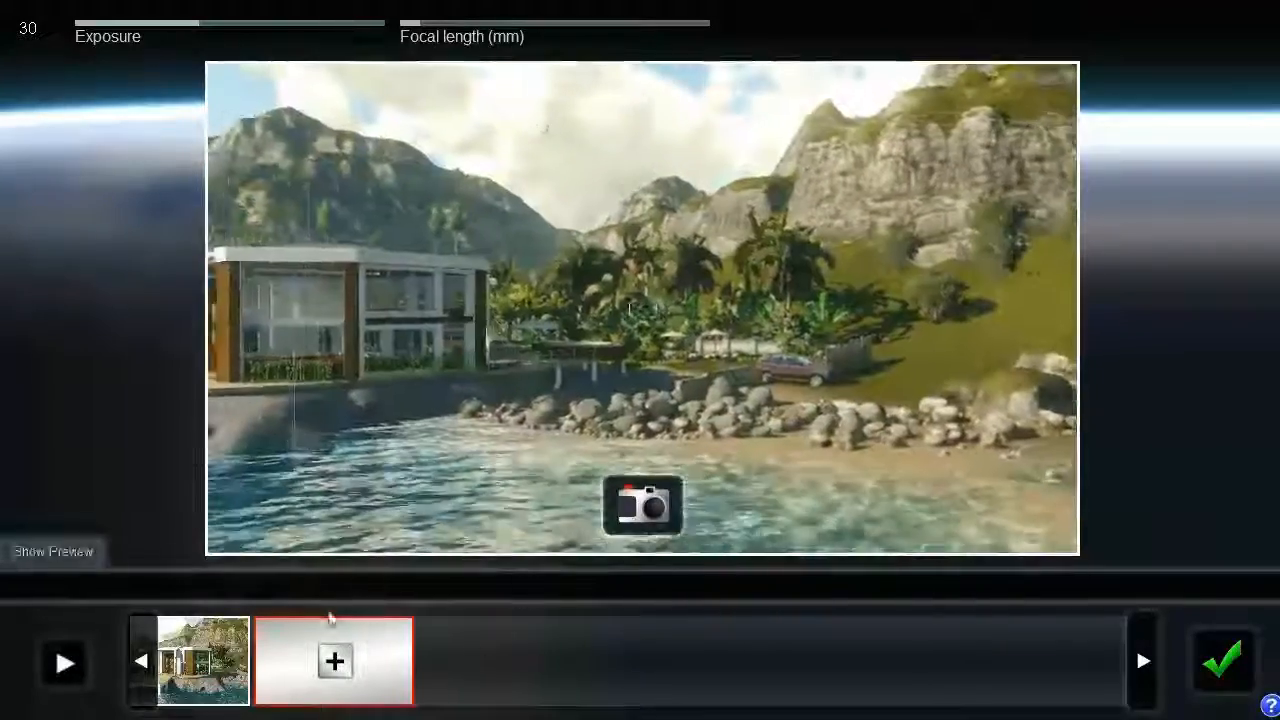
drag(322, 607, 255, 597)
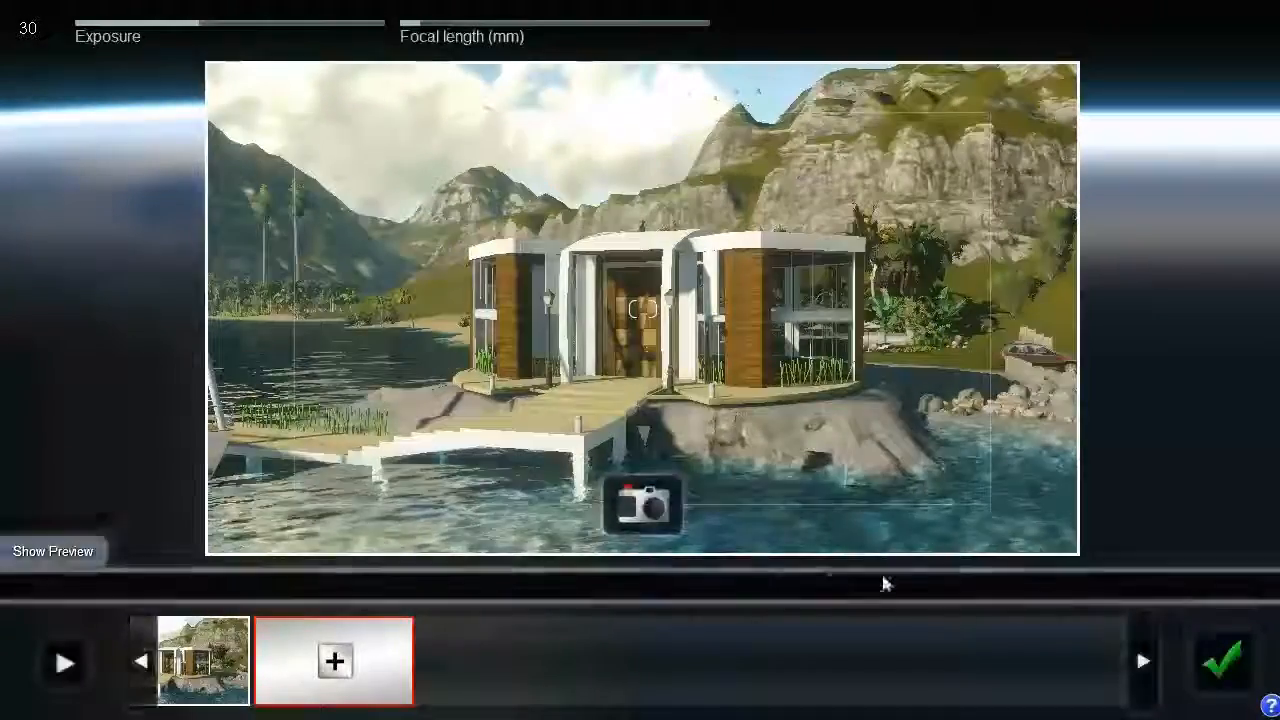
click(1230, 665)
- Play the first clip, and play back the whole movie with both clips in sequence
click(34, 538)
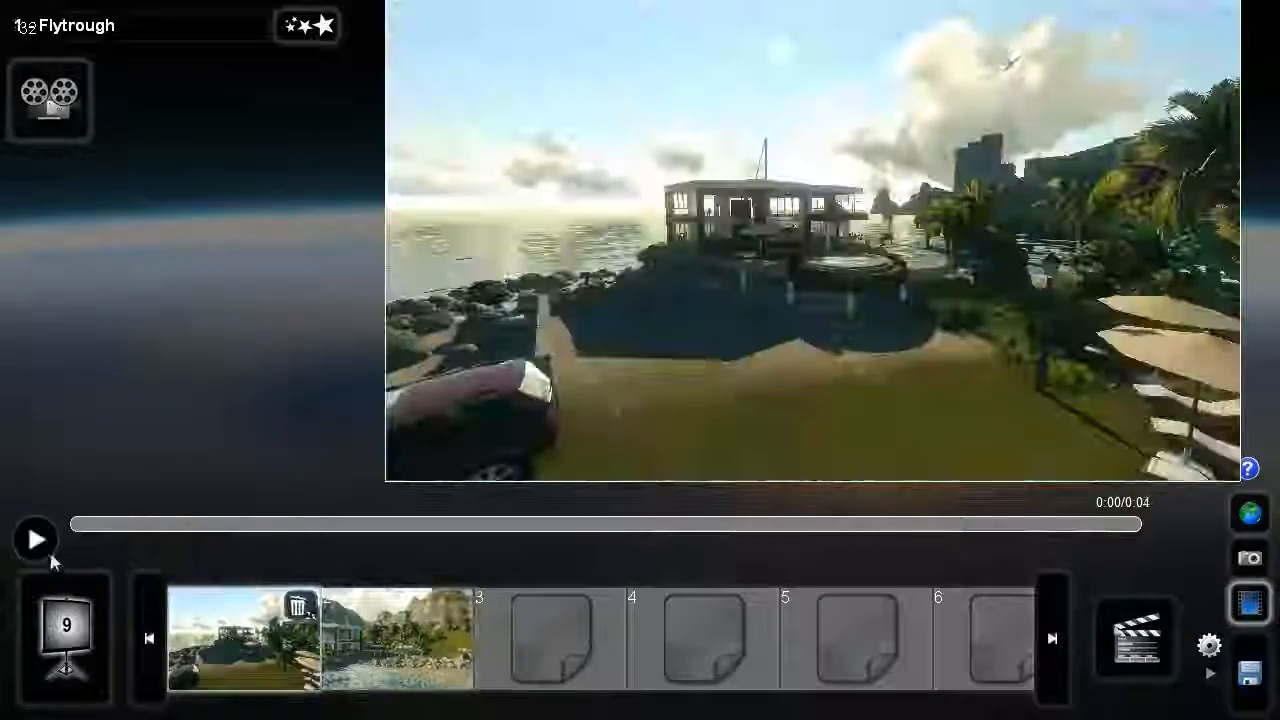
click(34, 540)
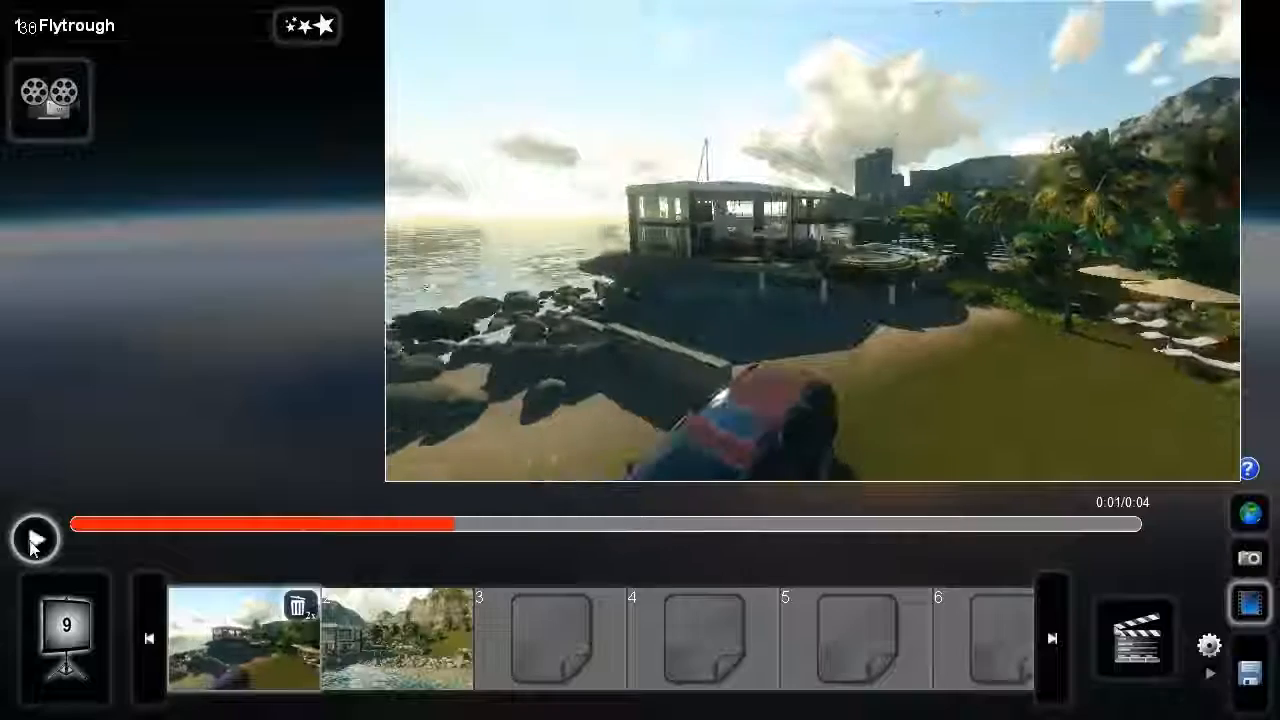
click(66, 627)
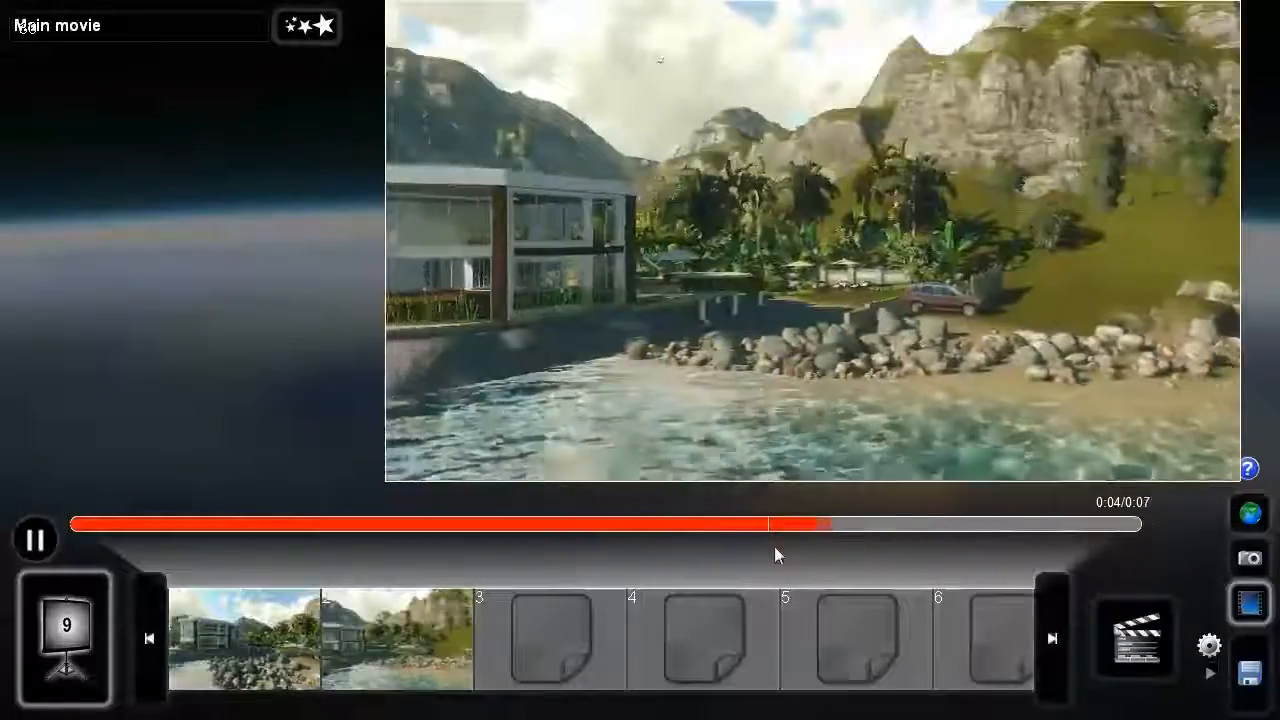
click(34, 539)
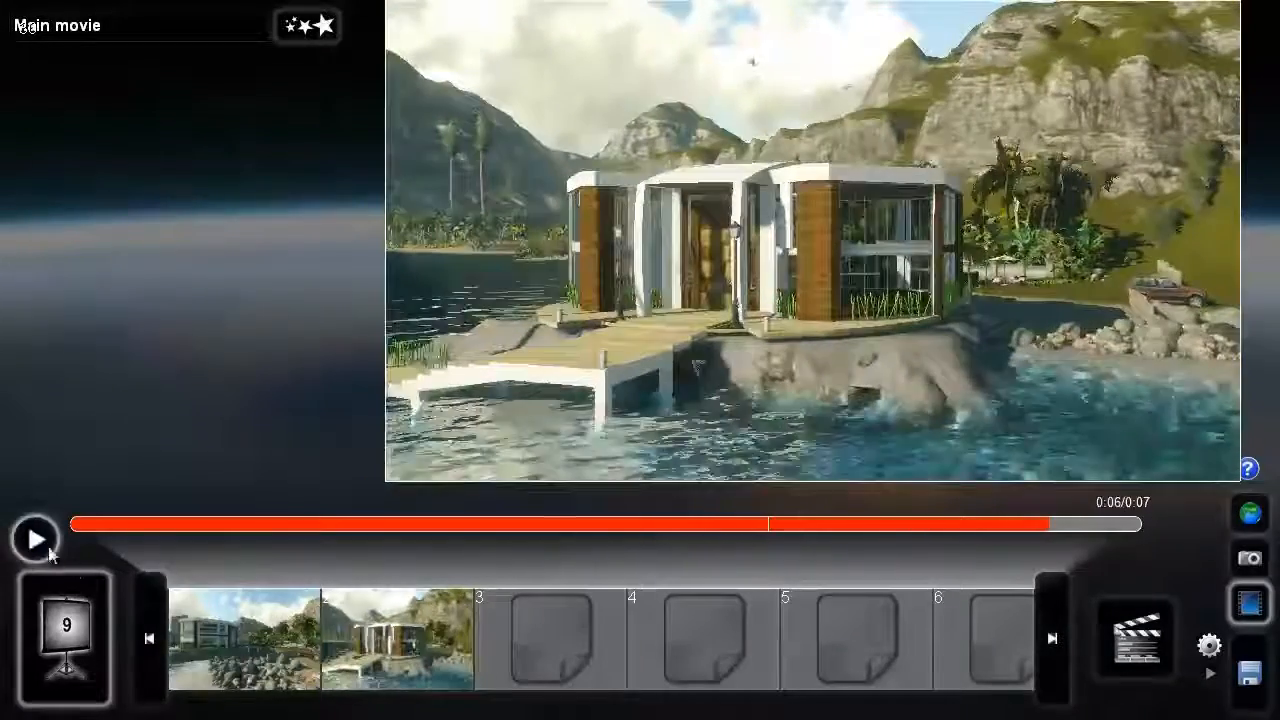
- Move the first clip behind the second one and play back the whole movie in the new order
drag(251, 630, 460, 630)
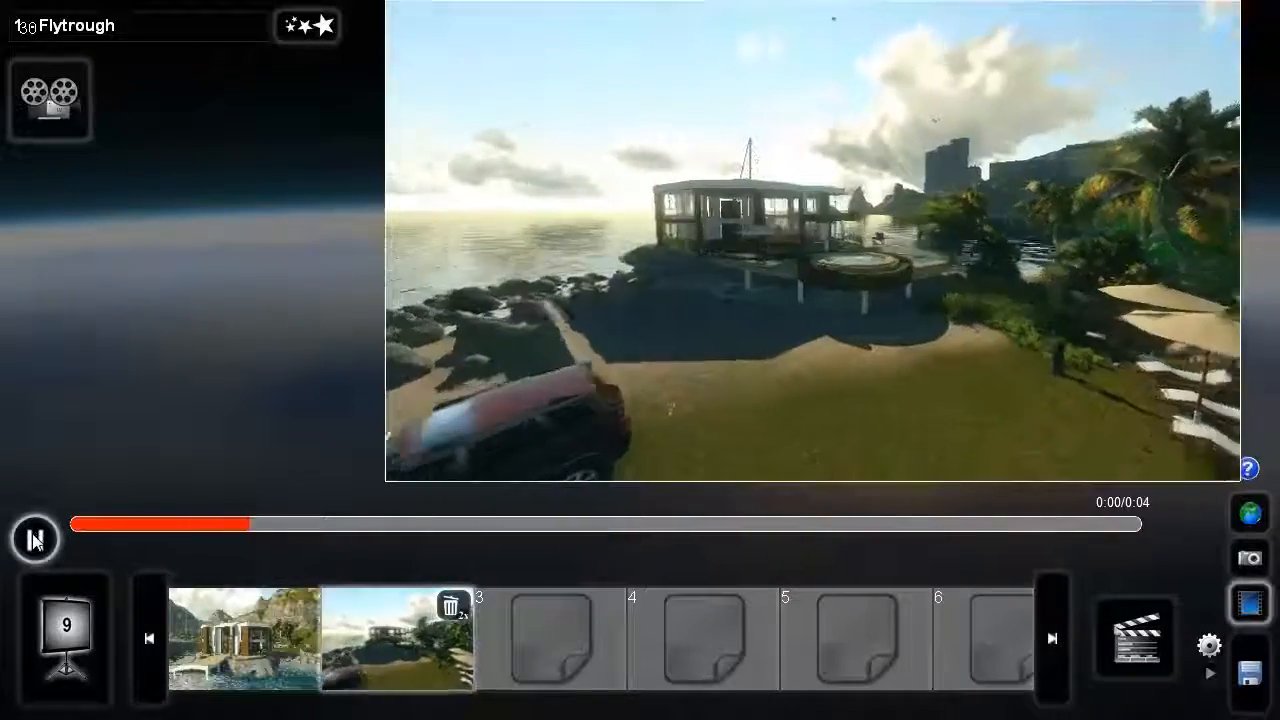
click(34, 539)
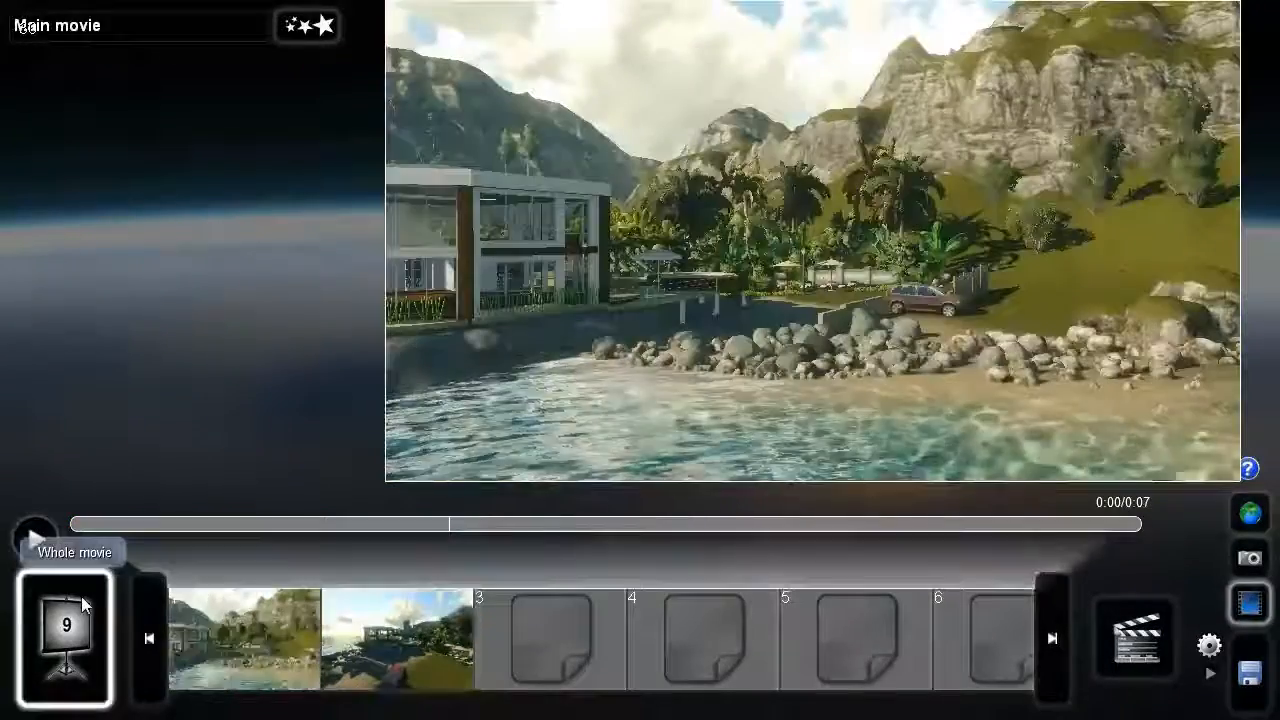
click(34, 541)
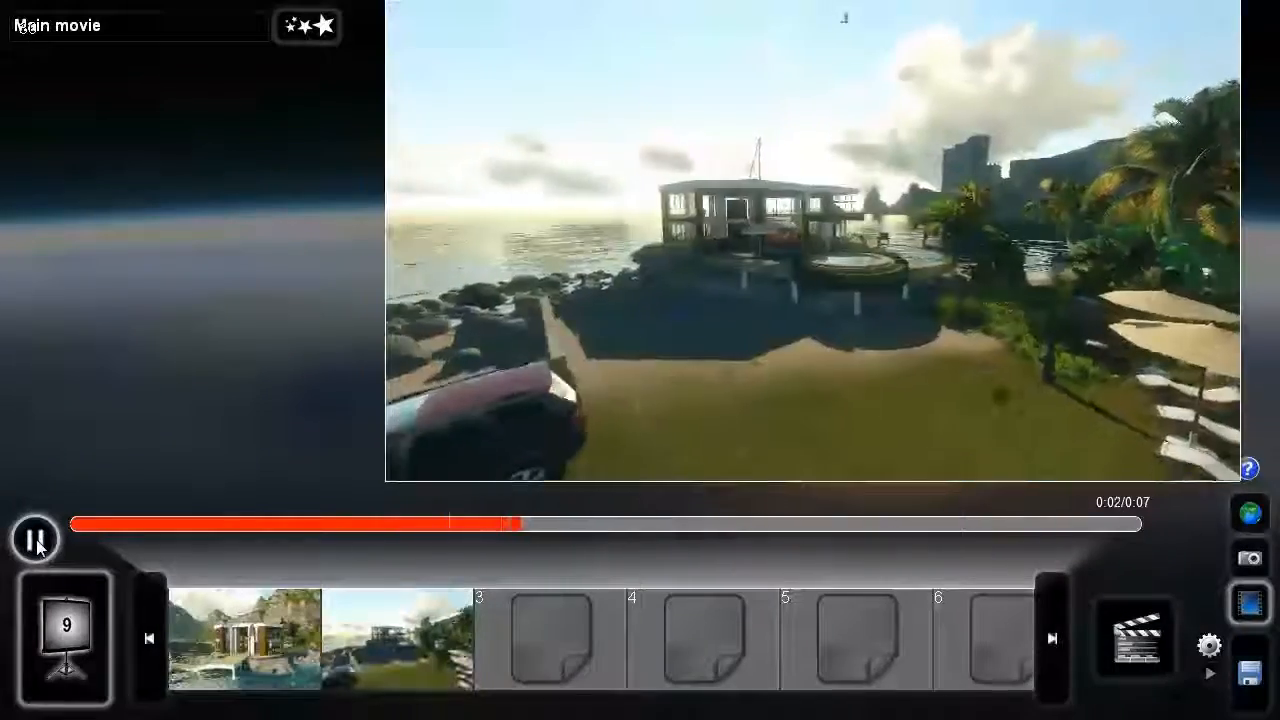
click(37, 546)
- Look through the color, scene and clip effects for the clip in slot 1 and add a Fade in/out effect
click(249, 642)
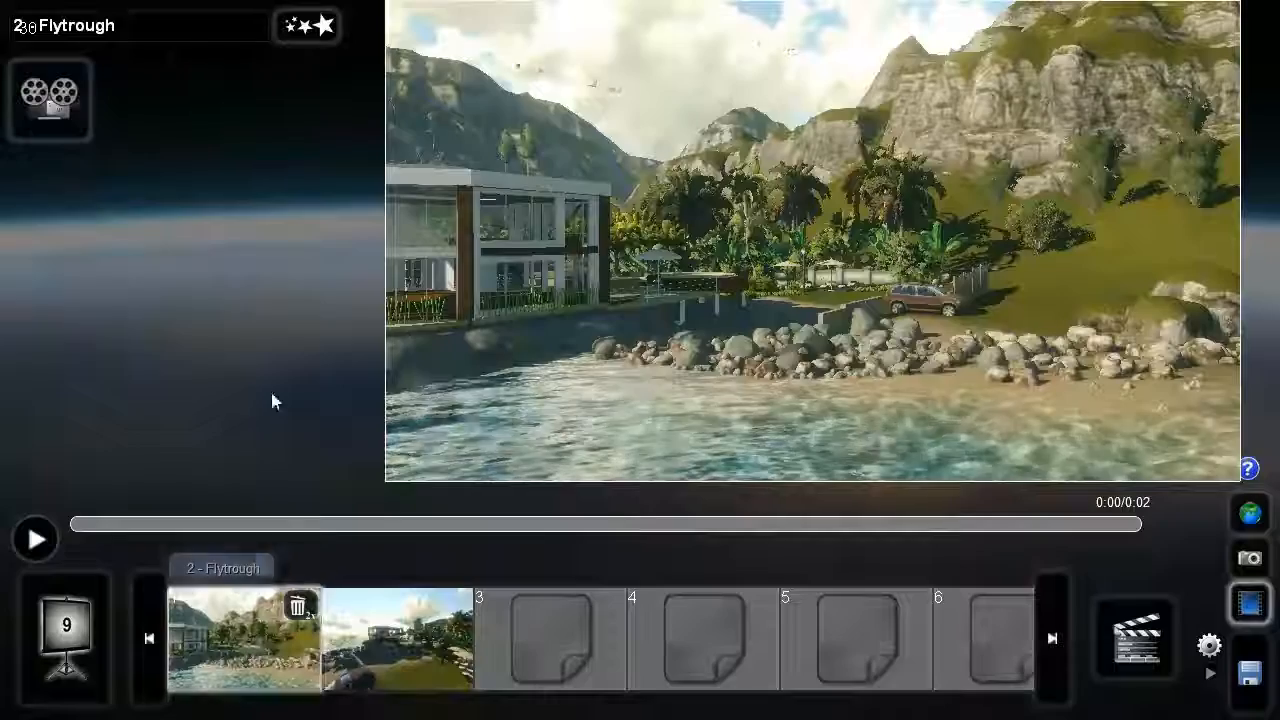
click(307, 28)
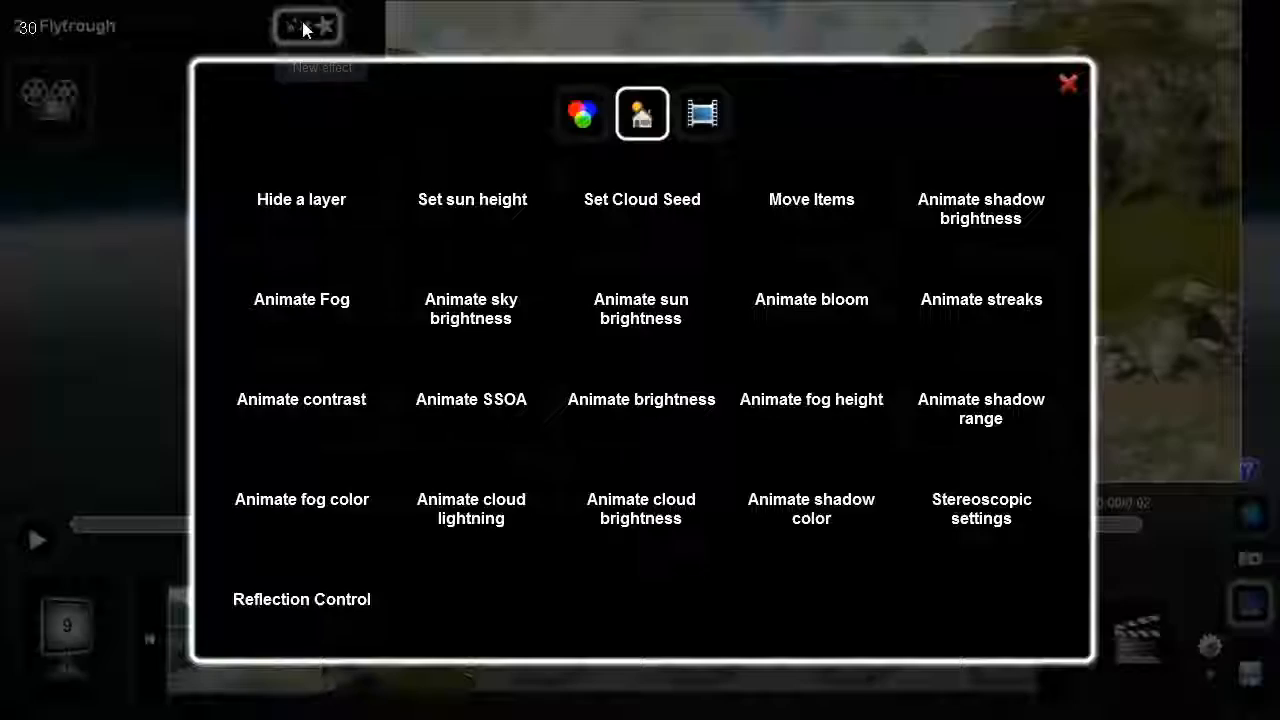
click(580, 116)
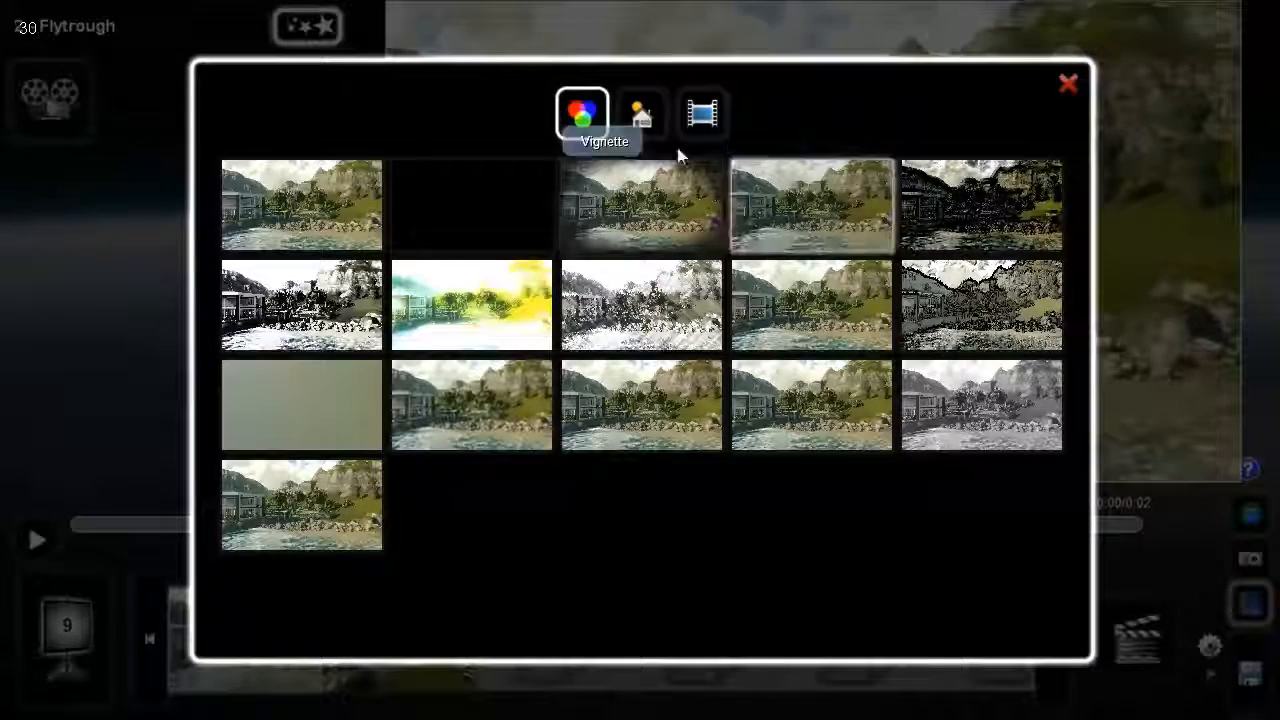
click(650, 120)
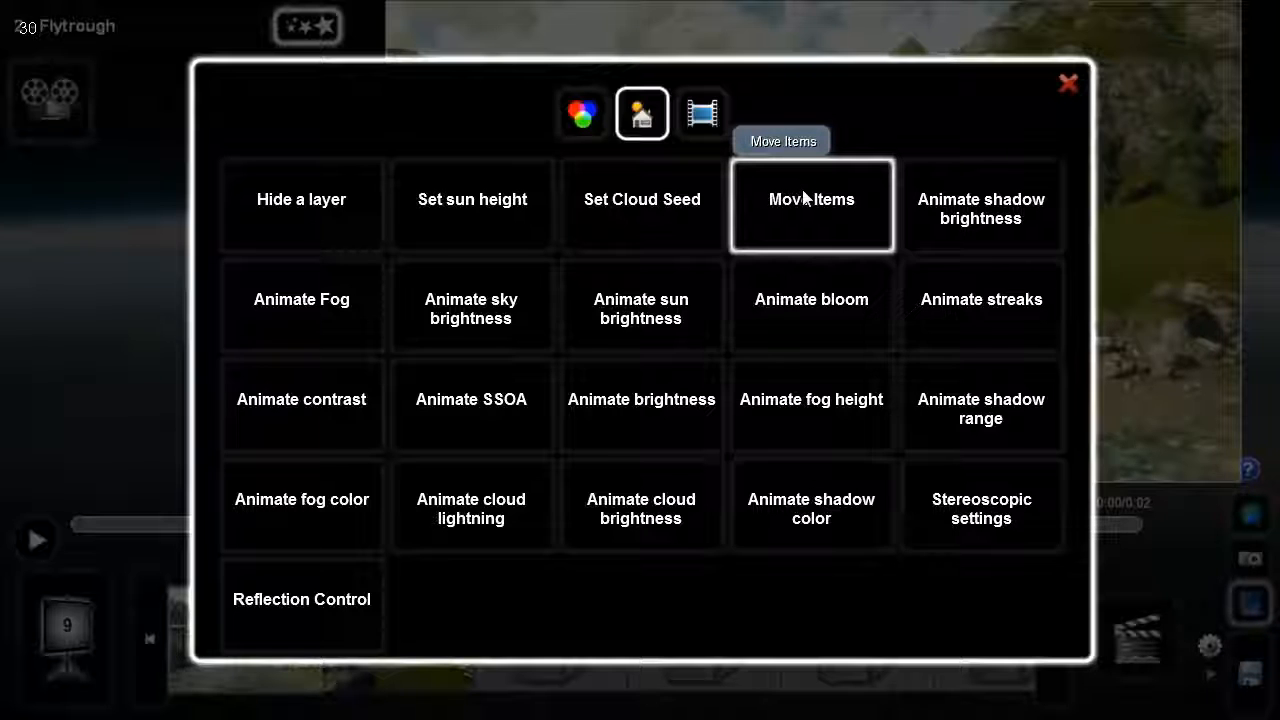
click(703, 126)
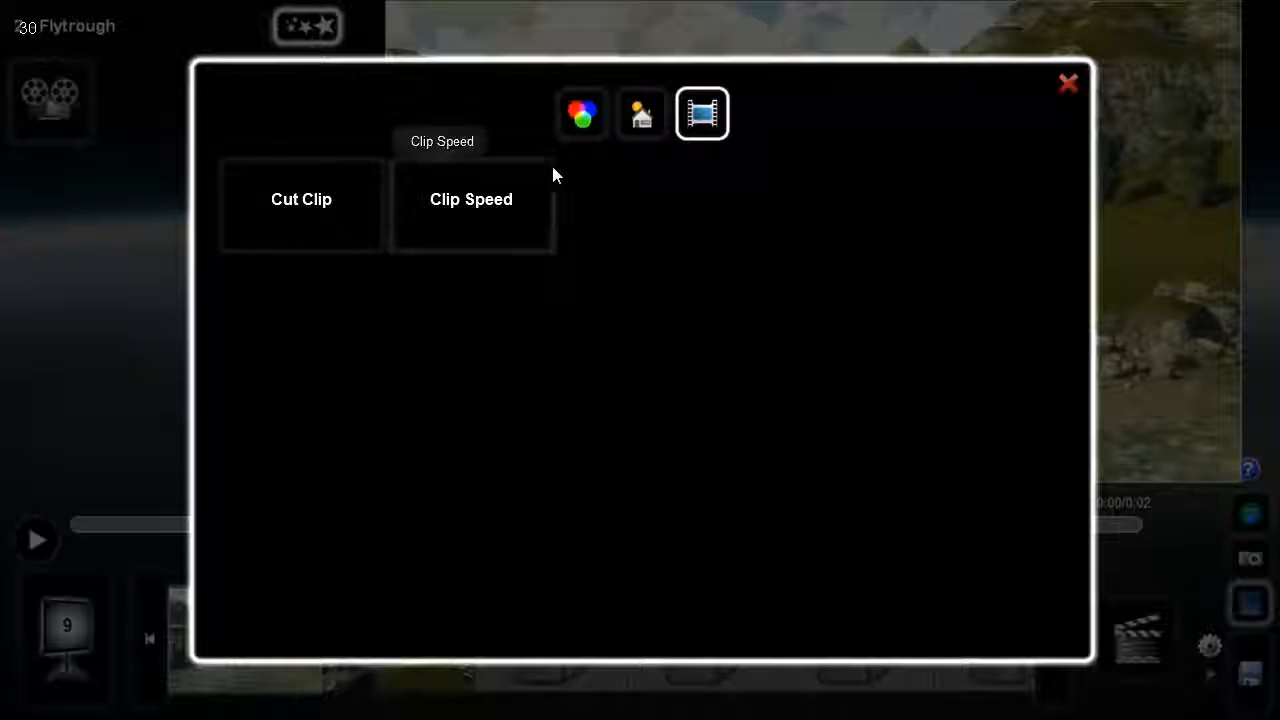
click(566, 118)
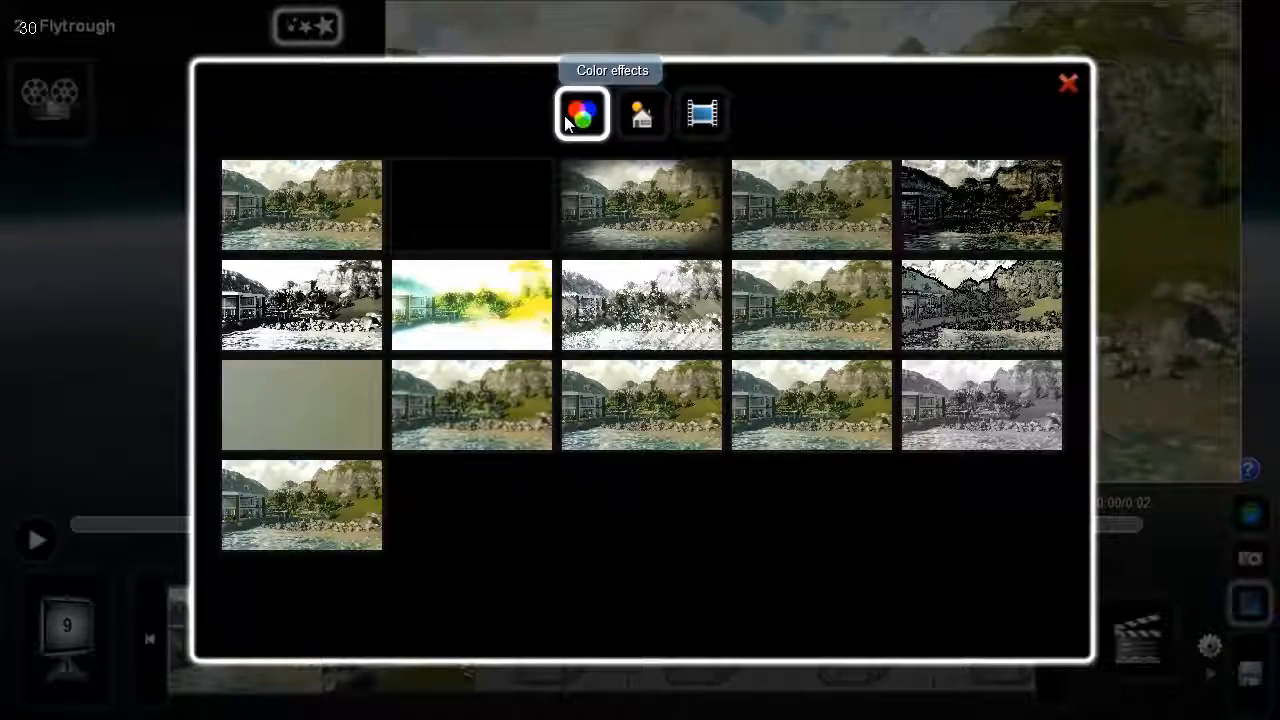
click(463, 213)
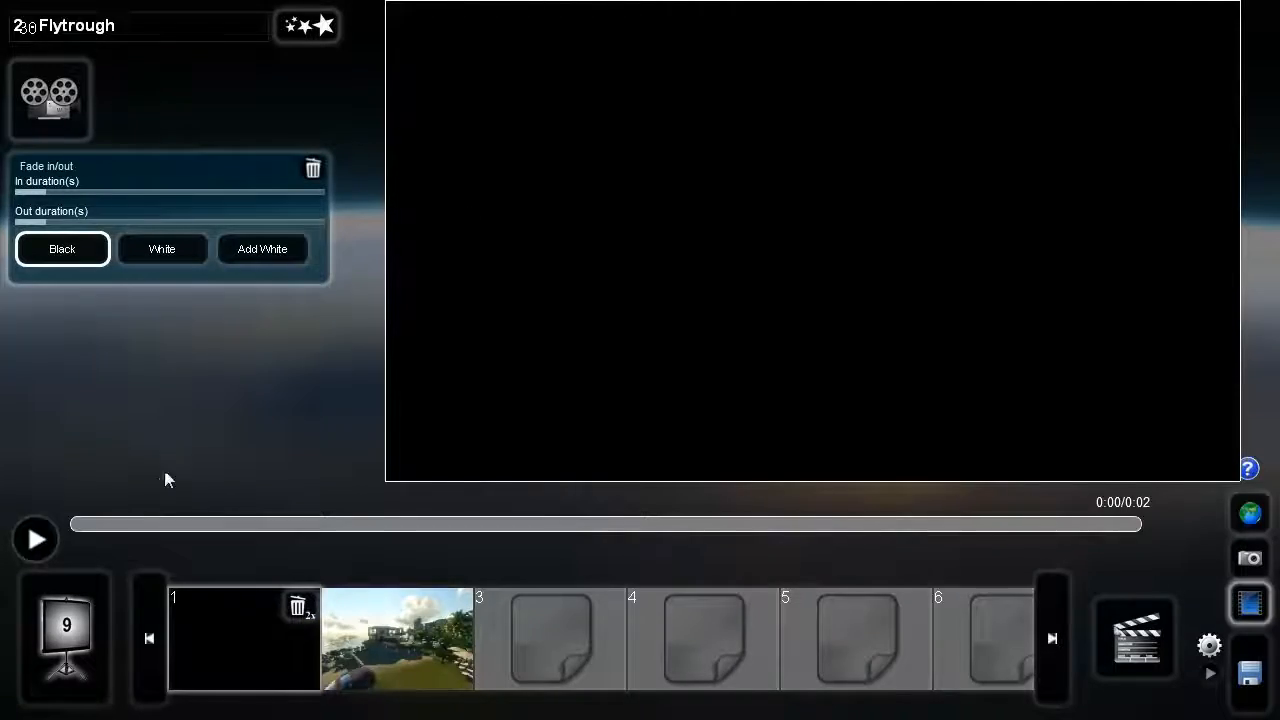
- Preview the fade, lengthen its in duration slightly, and play the clip with the fade color changed to White
mouse_move(79, 526)
mouse_down()
mouse_move(1115, 493)
mouse_move(91, 537)
mouse_move(348, 540)
mouse_move(34, 537)
mouse_up()
click(34, 538)
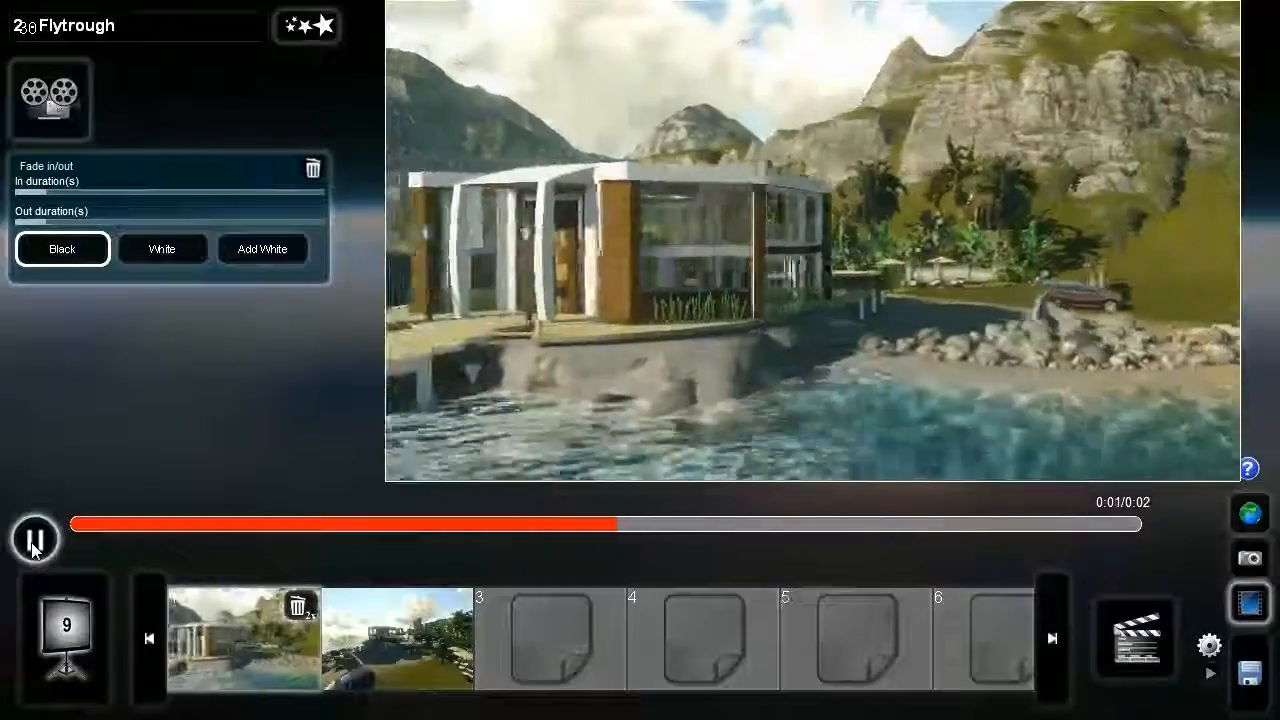
click(34, 549)
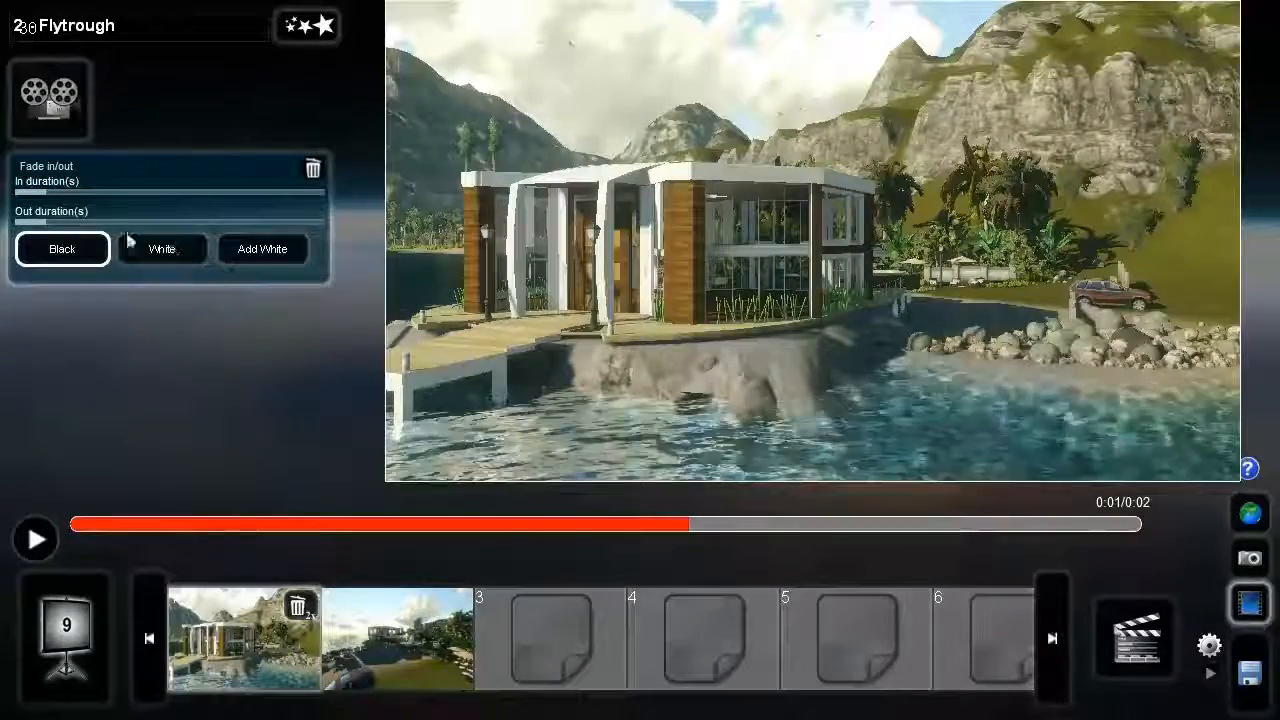
mouse_move(57, 200)
mouse_down()
mouse_move(90, 202)
mouse_move(52, 214)
mouse_up()
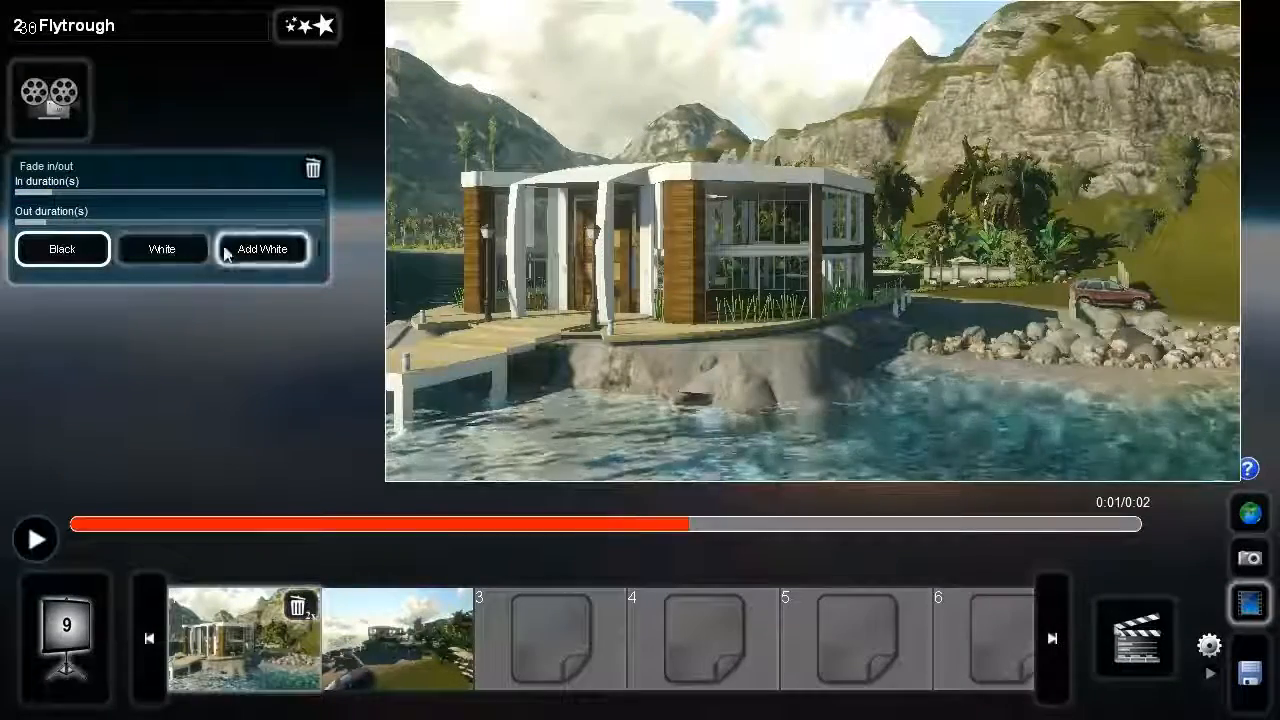
click(35, 539)
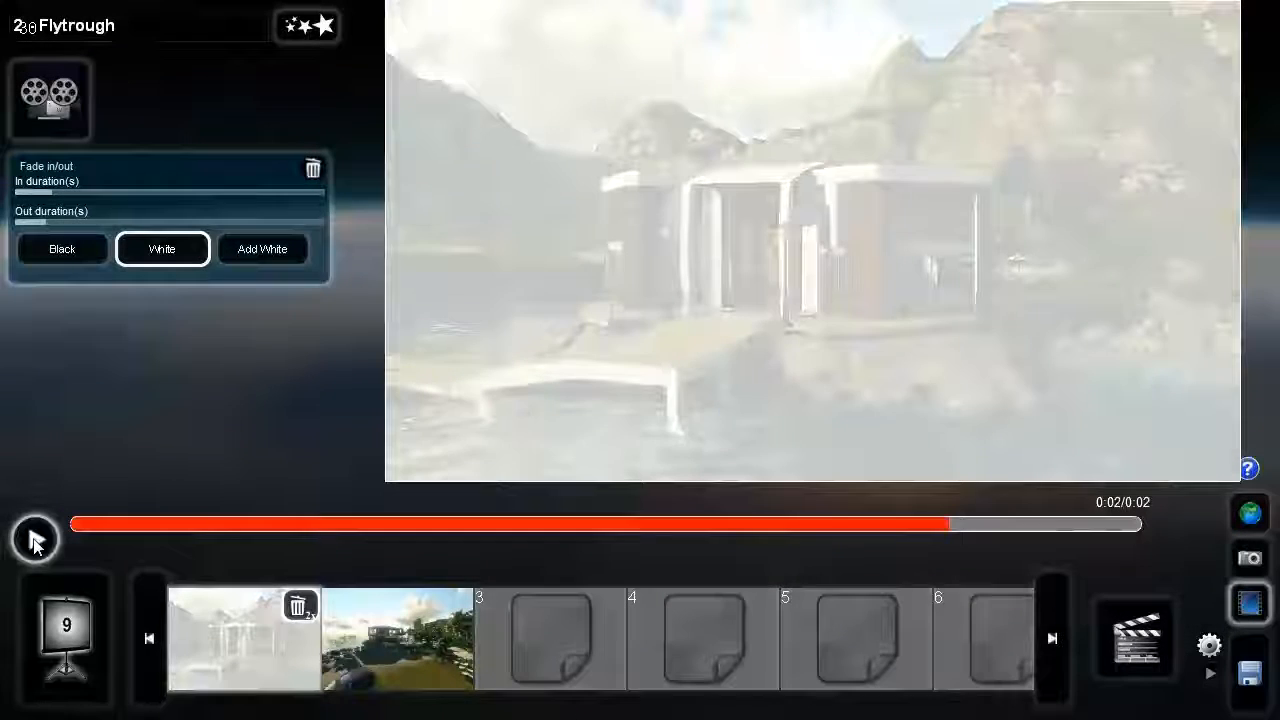
- Add a Vignette effect to the whole movie and set its amount to 0.1
click(61, 655)
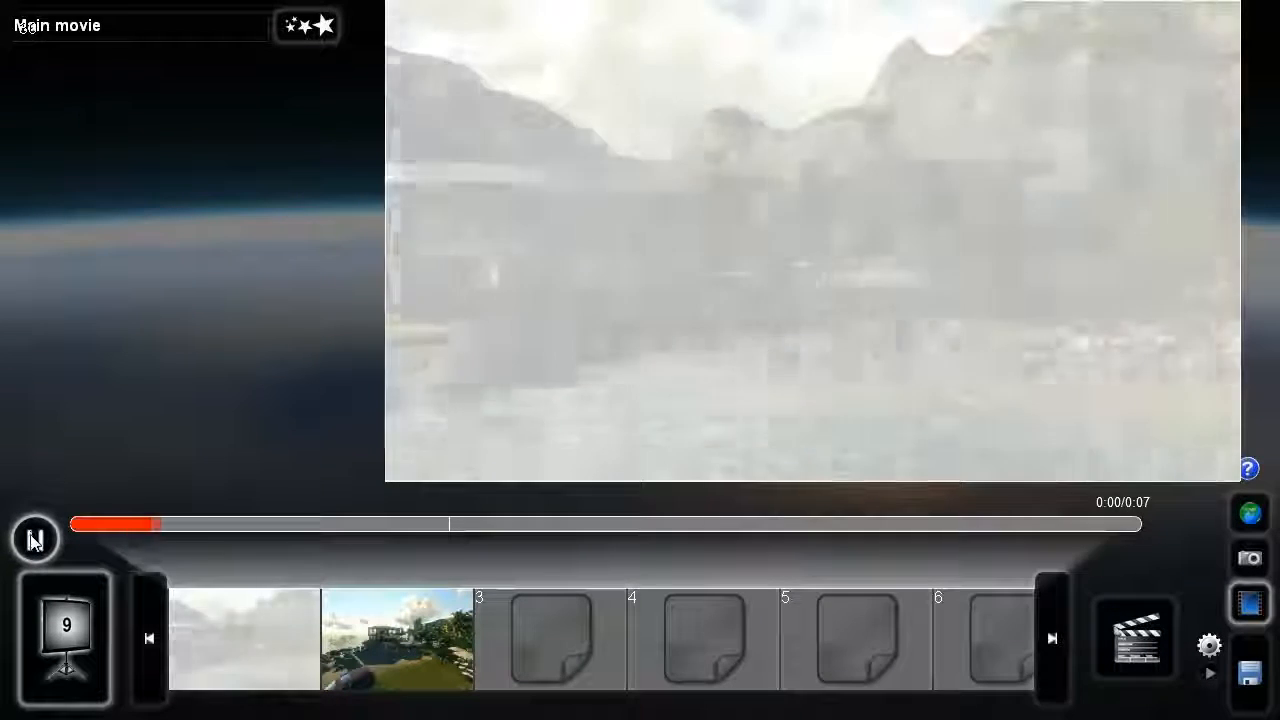
click(30, 540)
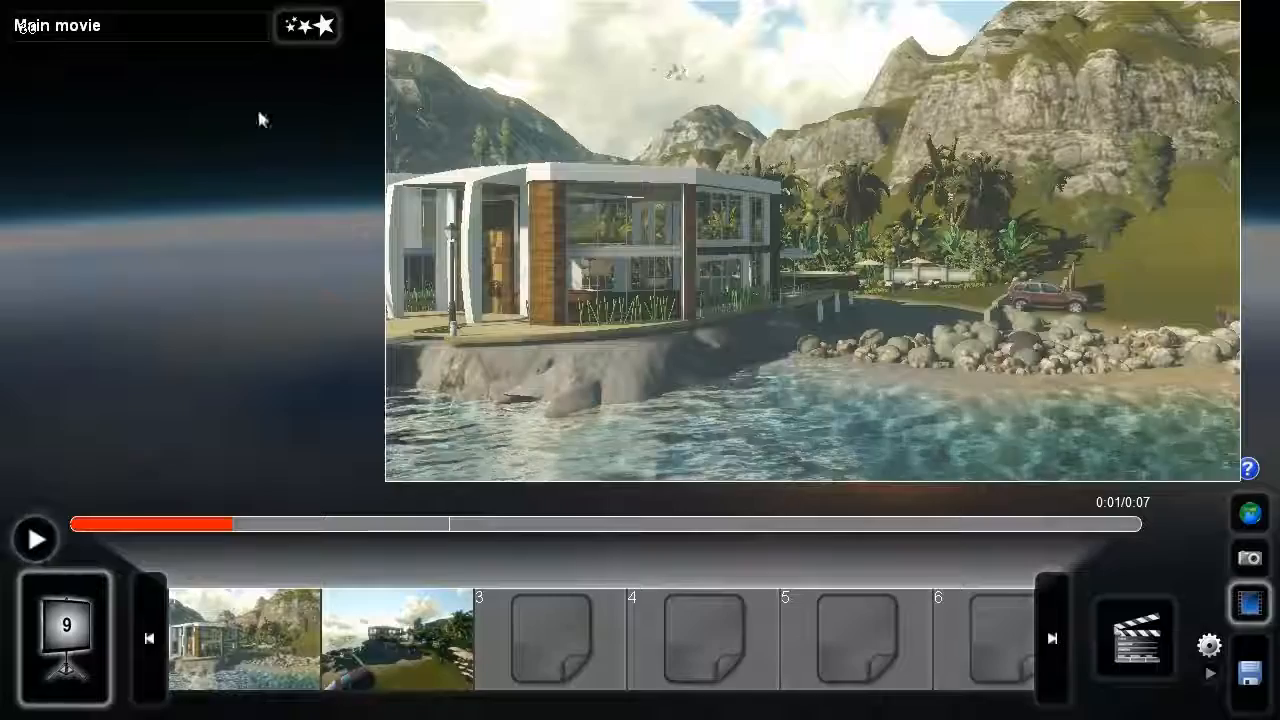
click(290, 24)
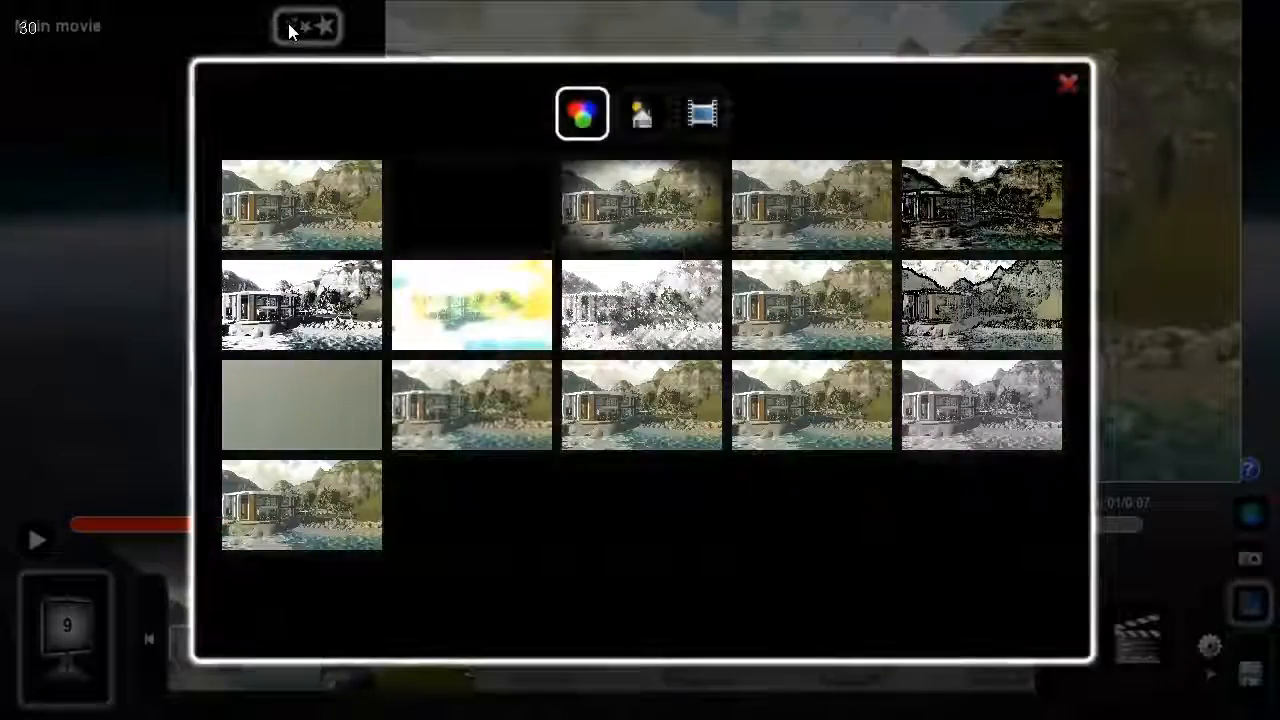
click(616, 198)
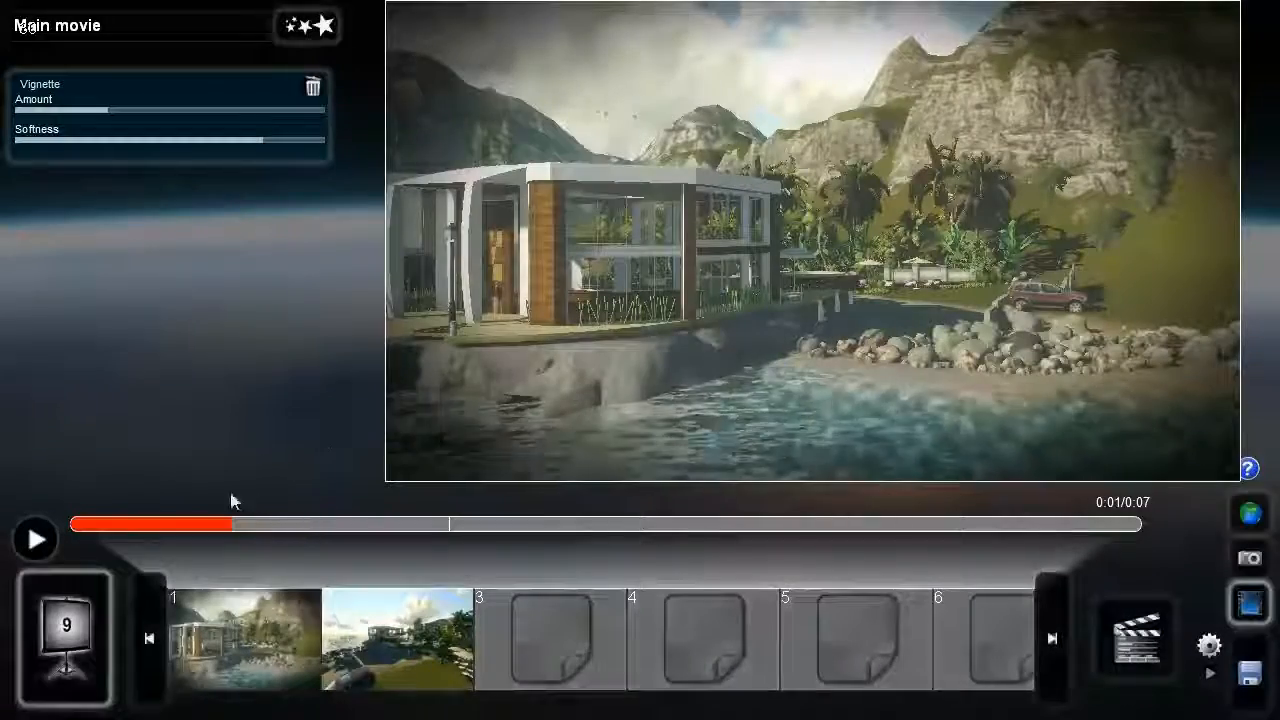
drag(115, 112, 63, 151)
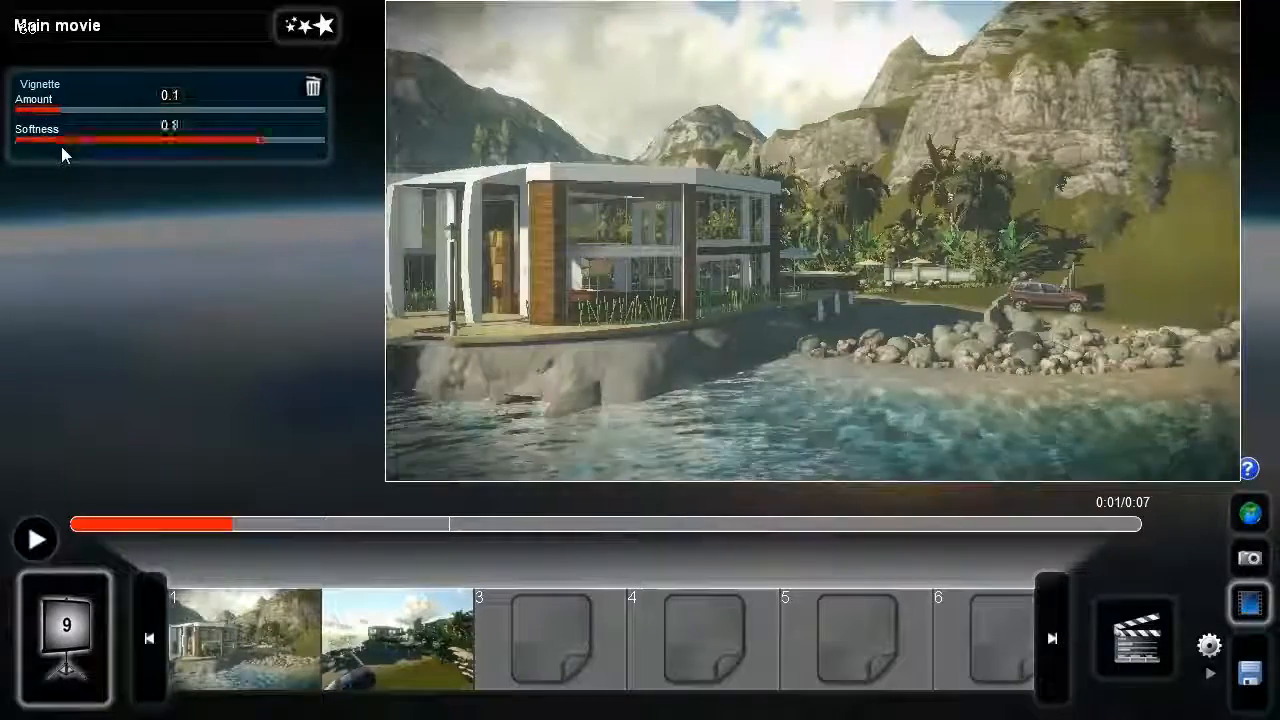
- Play part of the clip in slot 2 to check how the movie-wide vignette looks on it
click(388, 643)
click(36, 541)
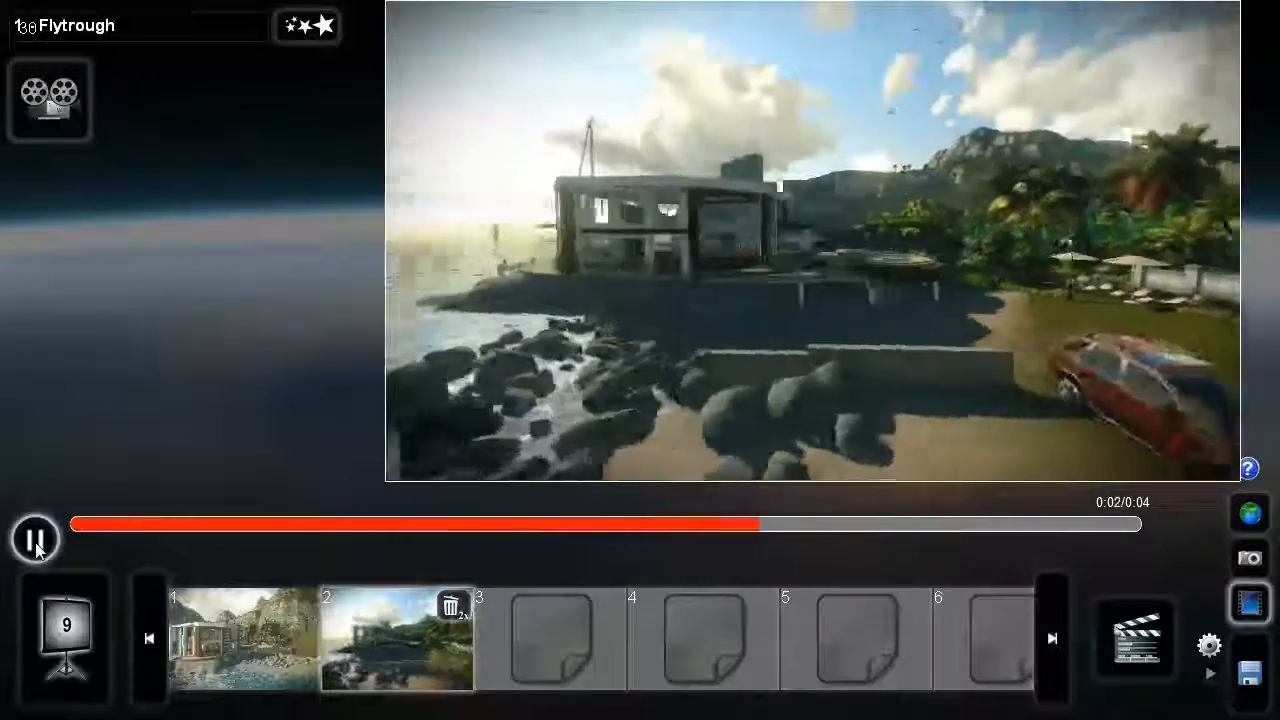
click(33, 539)
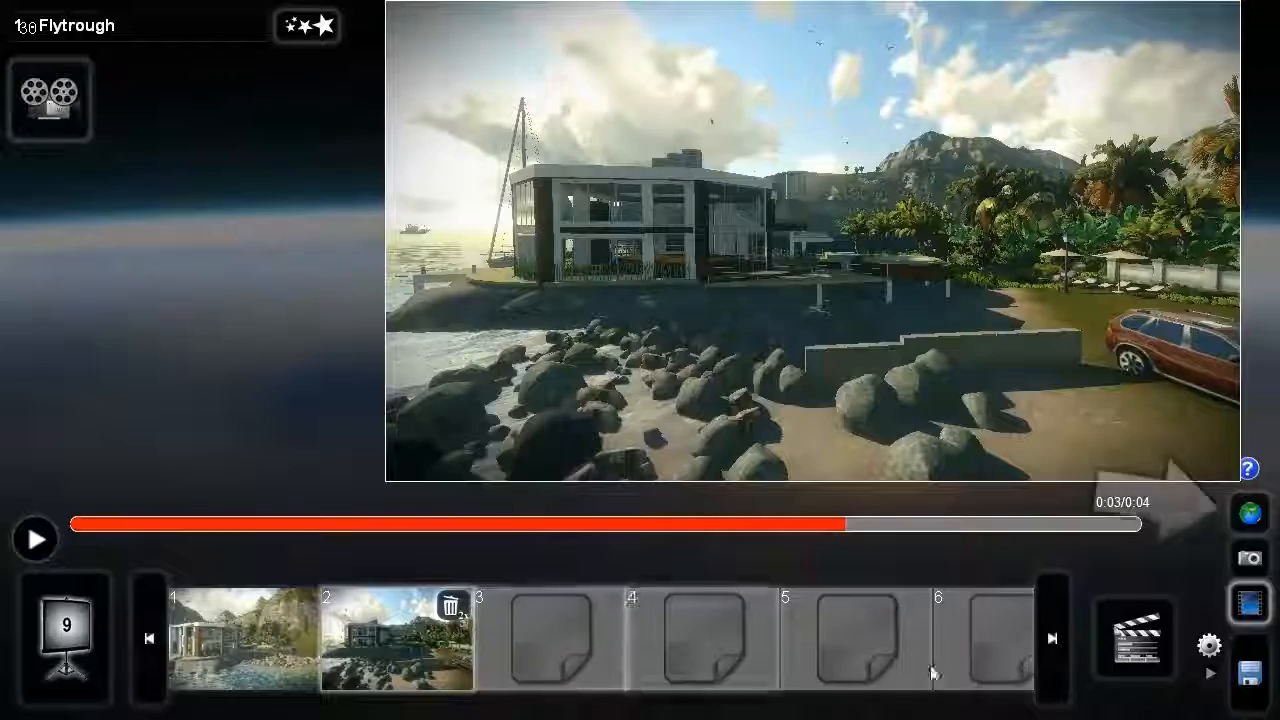
- Return to Build mode and place the second woman model, in the black outfit, on the shaded sand in front of the house
click(1248, 514)
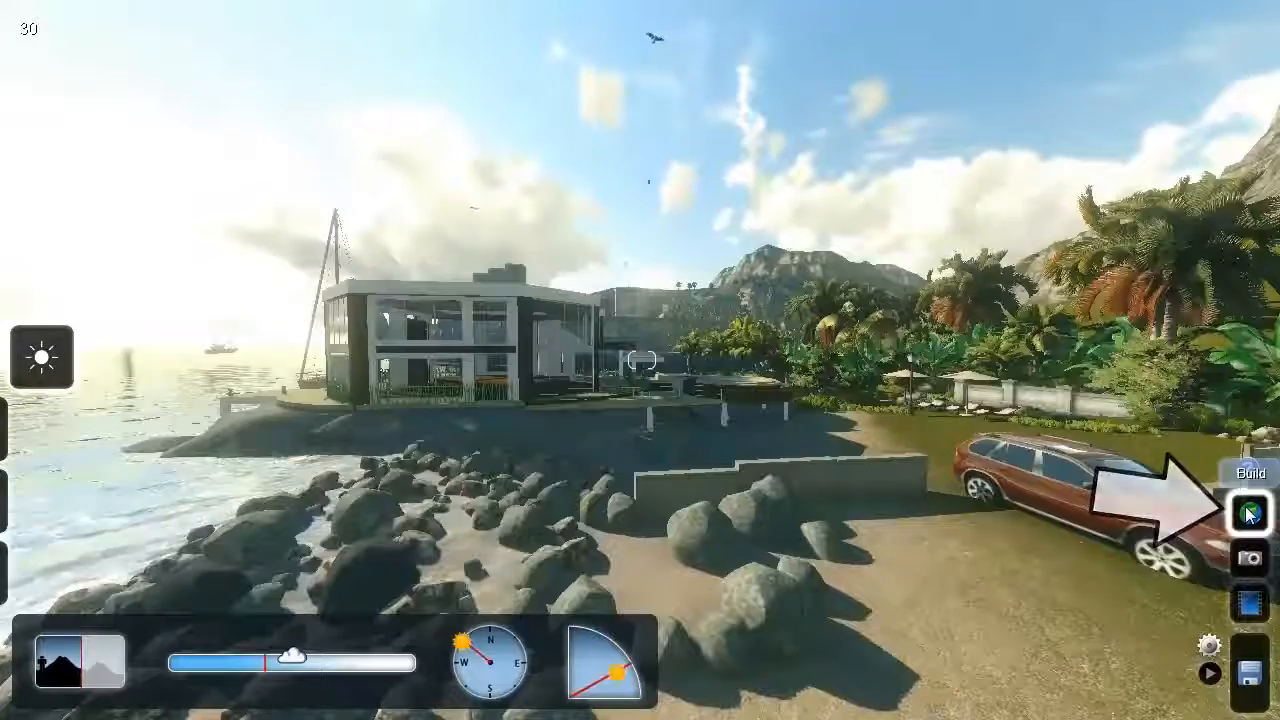
click(41, 571)
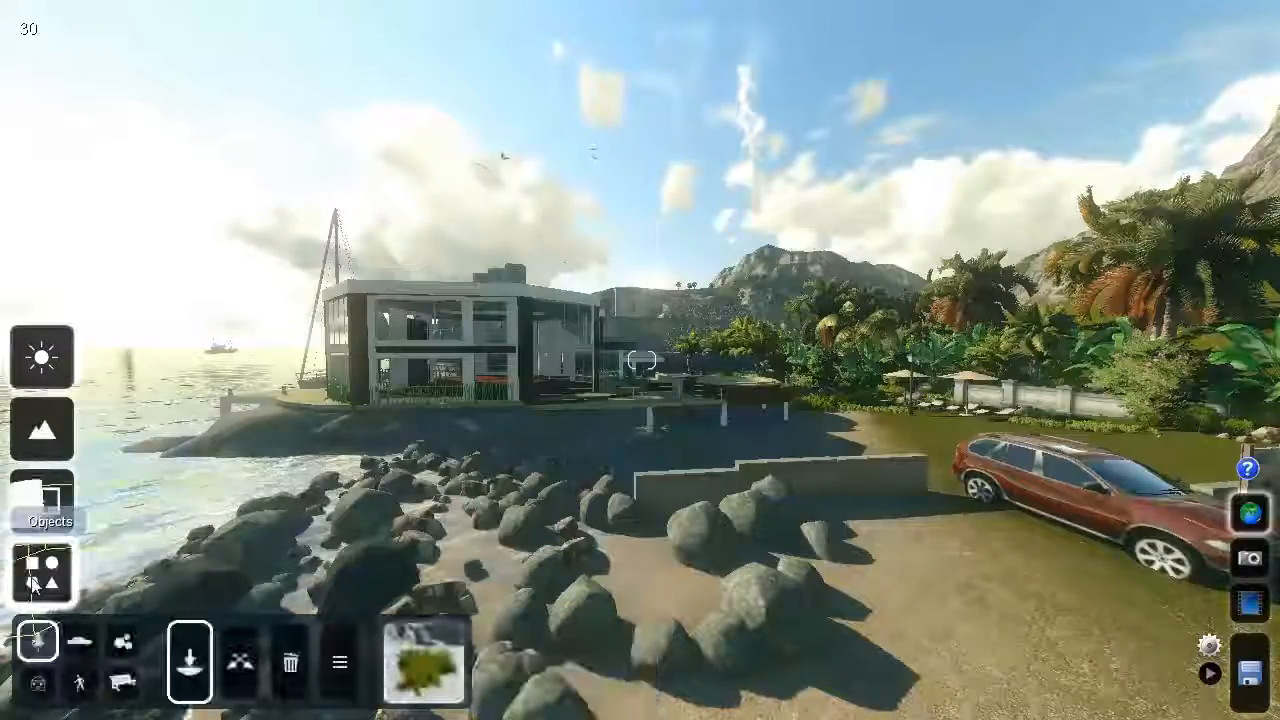
click(80, 684)
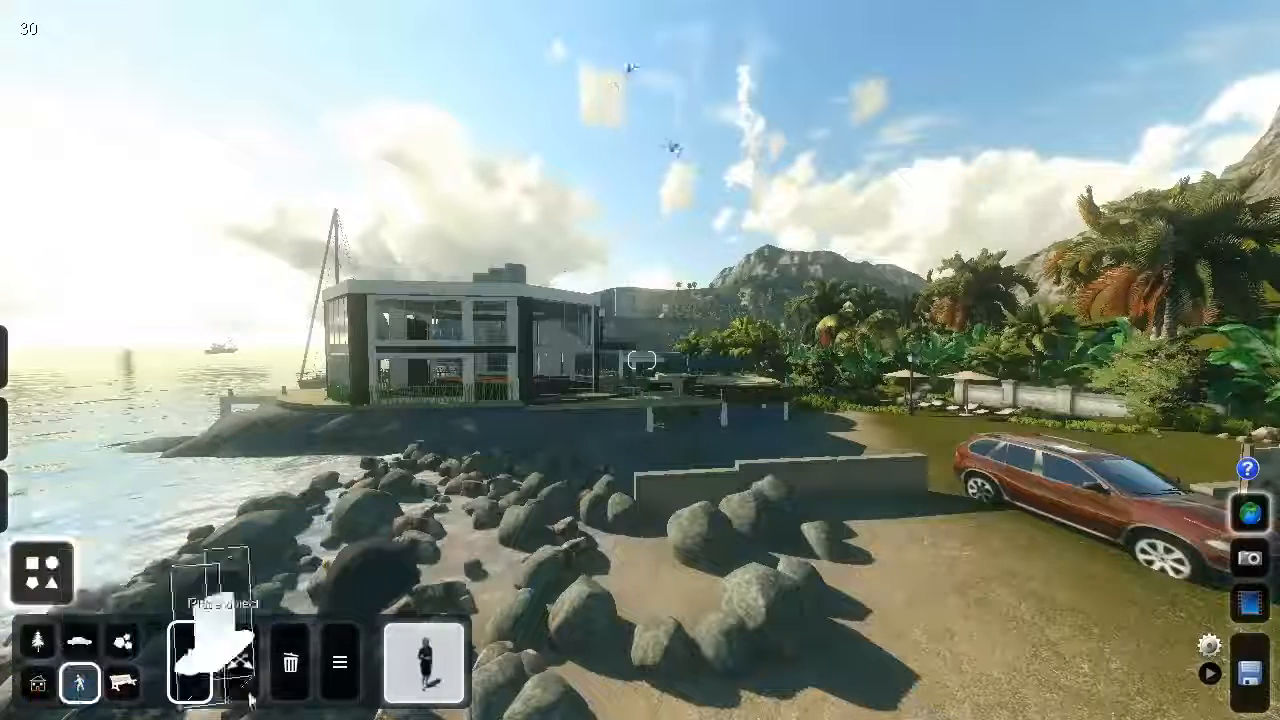
click(430, 665)
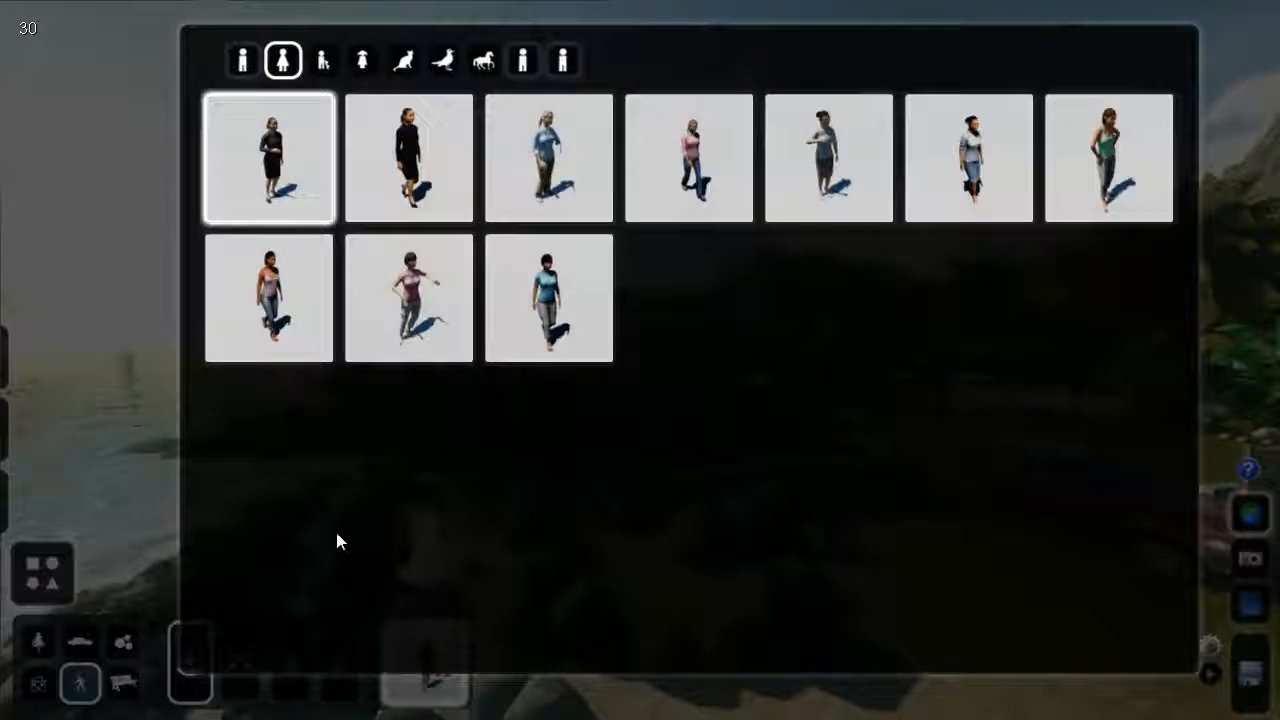
click(396, 167)
key(w)
right_drag(663, 446, 612, 522)
key(w)
click(600, 458)
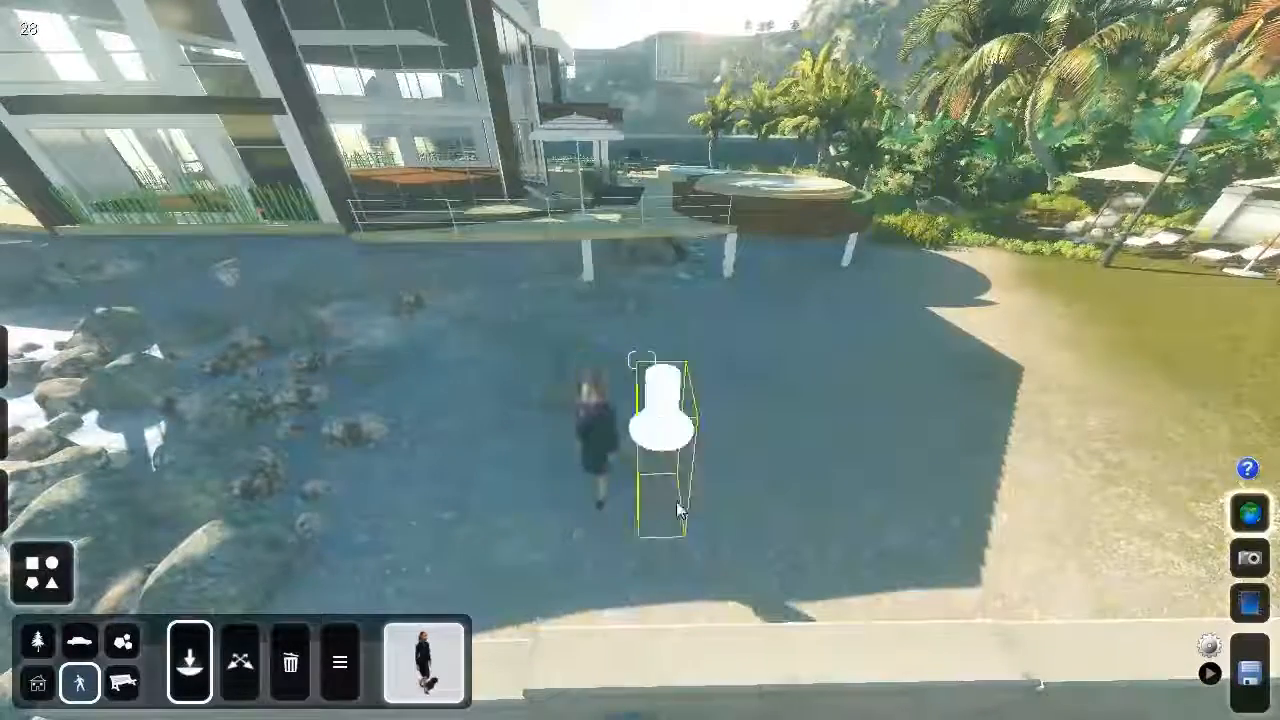
- Go back to the movie and add the Move Items scene effect to the clip in slot 2
click(1249, 603)
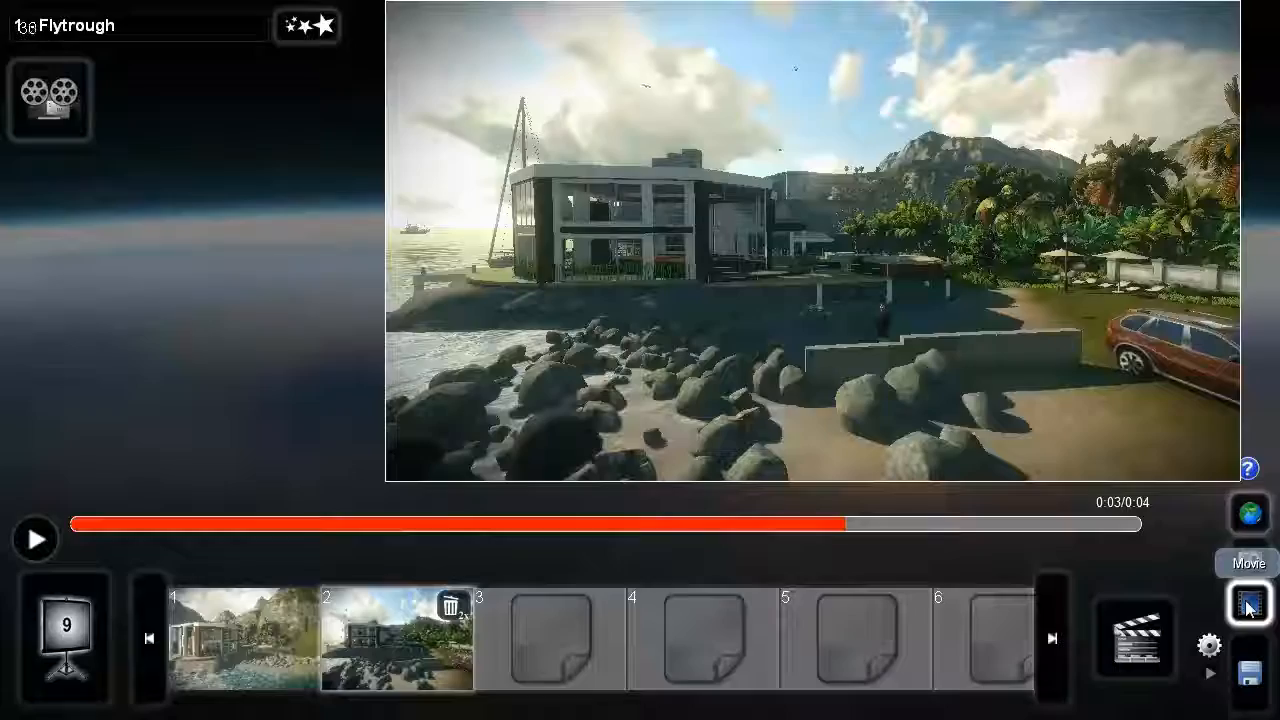
click(318, 28)
click(641, 112)
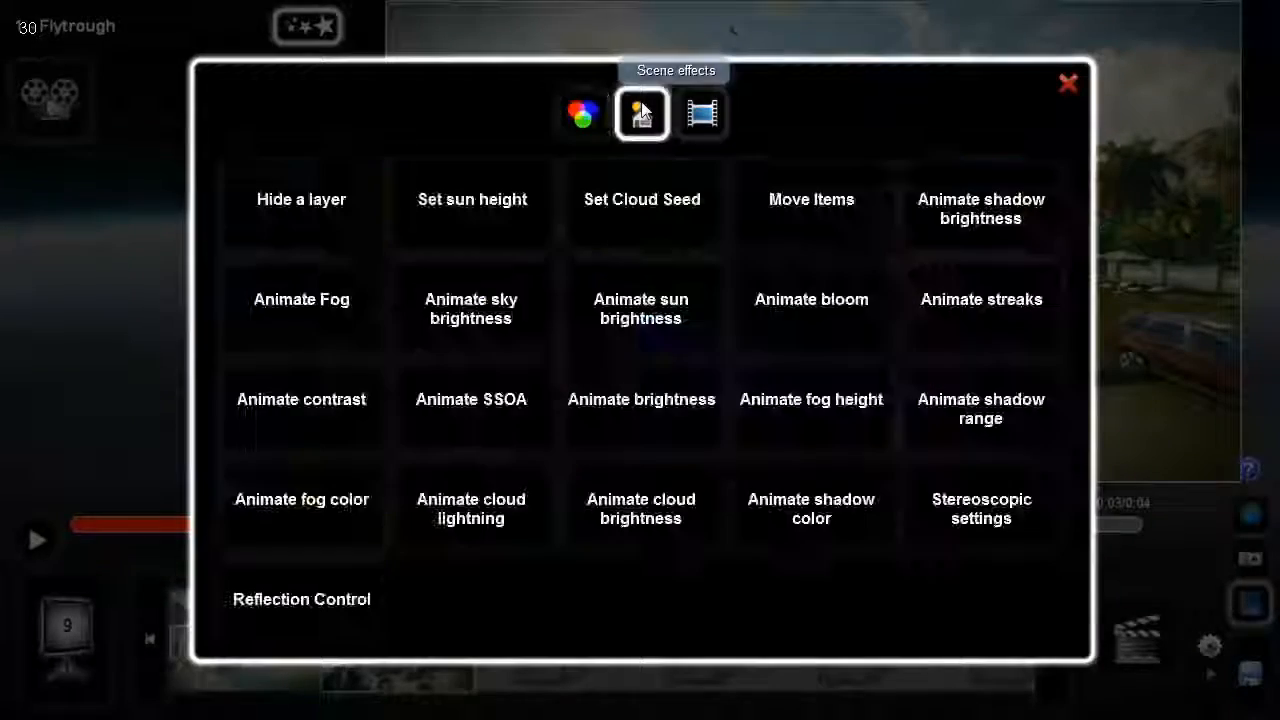
click(807, 202)
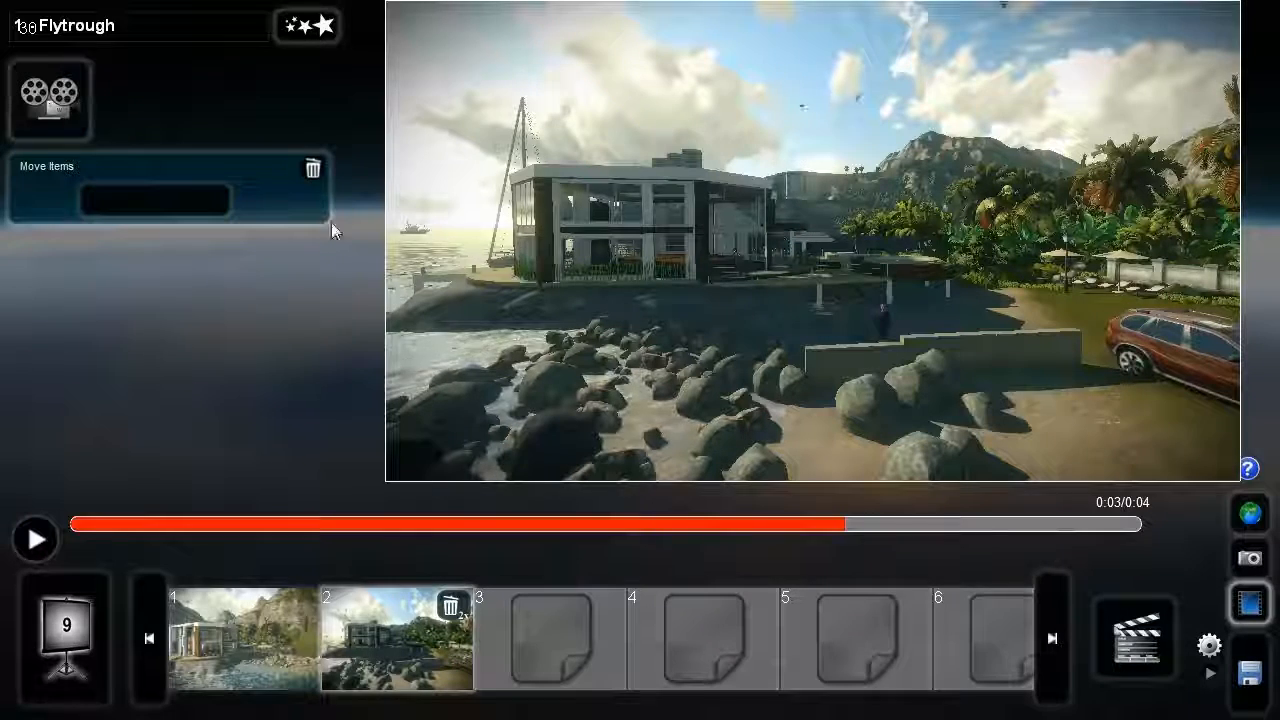
- Edit the Move Items effect so the woman starts closer to the rocks and ends on the sunlit sand near the red car
click(150, 201)
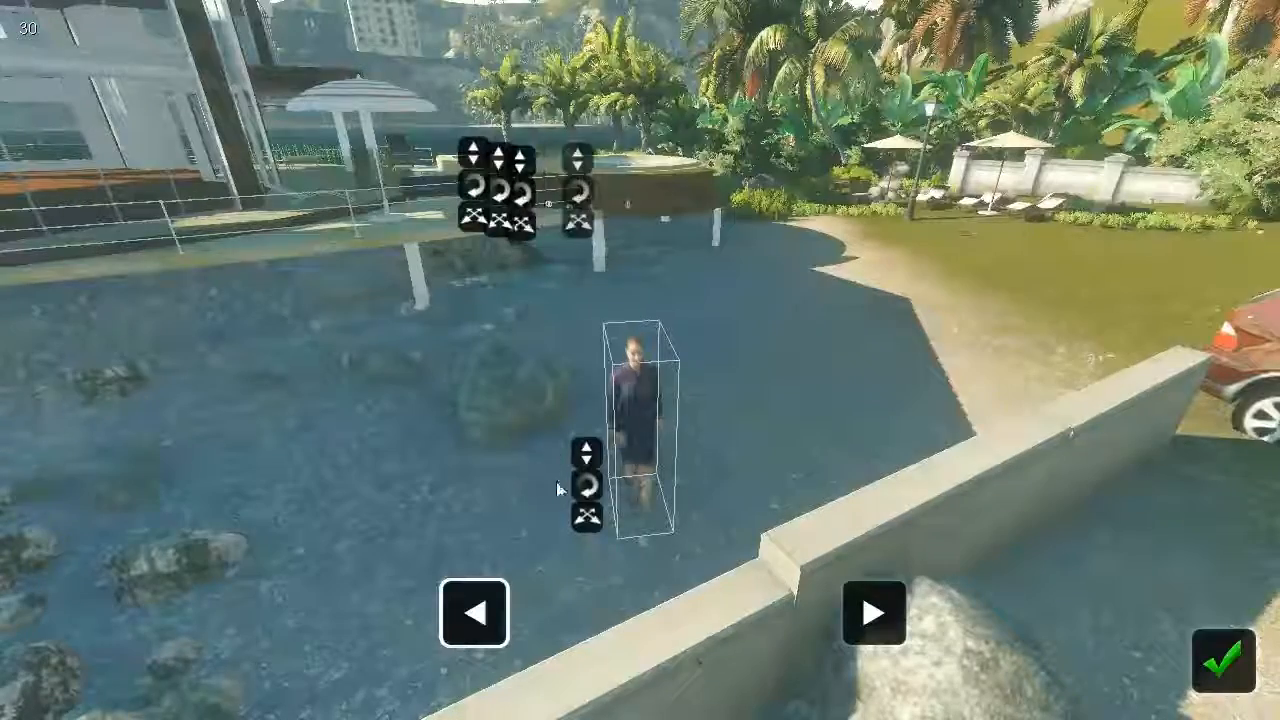
drag(592, 518, 495, 550)
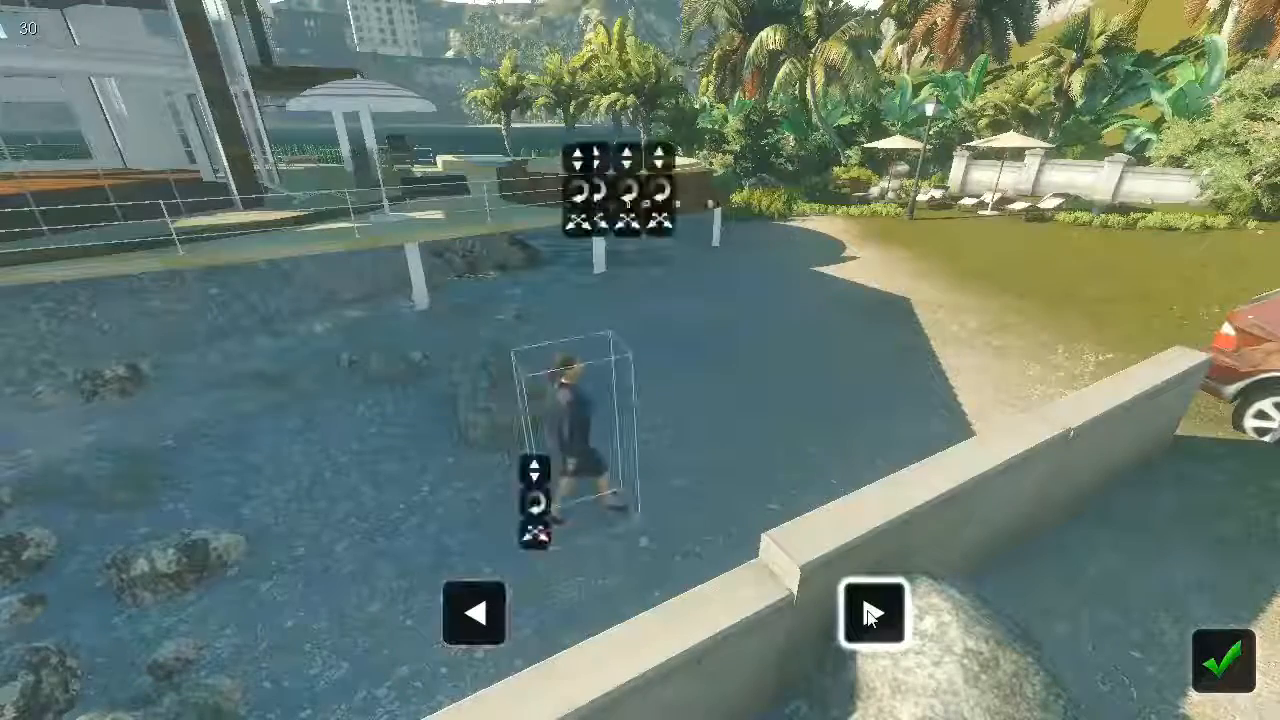
drag(531, 534, 991, 336)
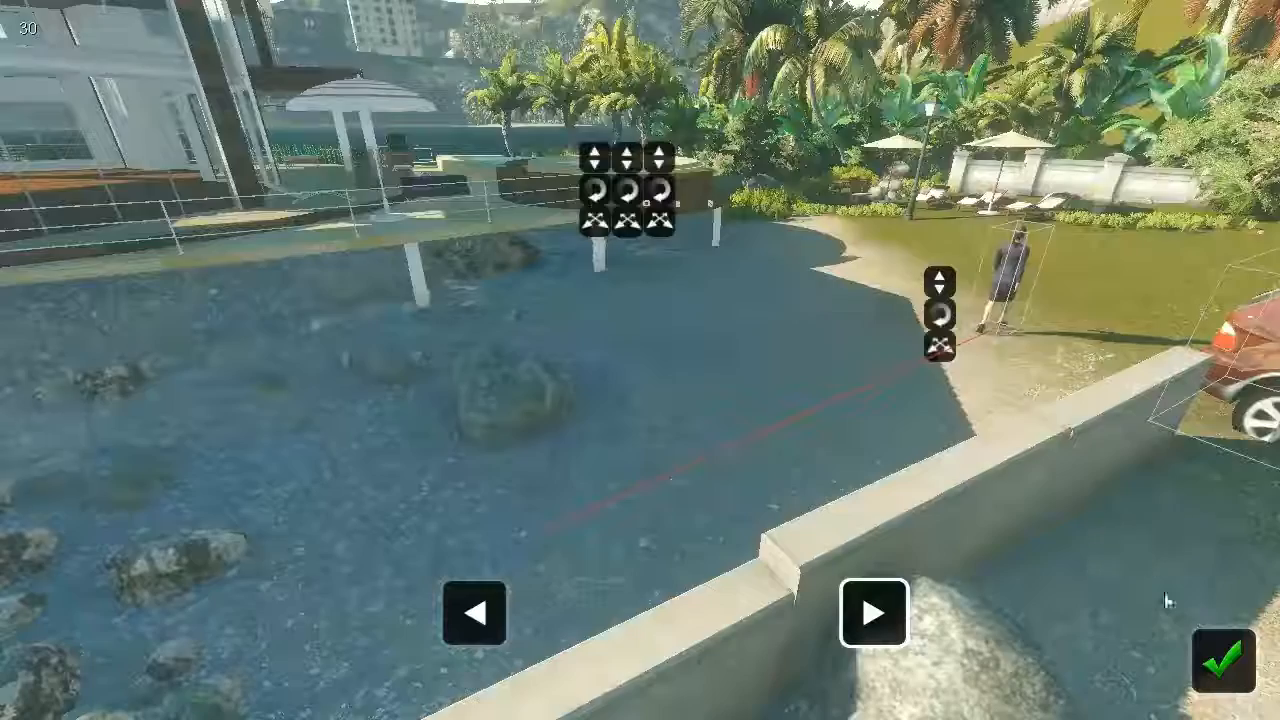
click(1224, 660)
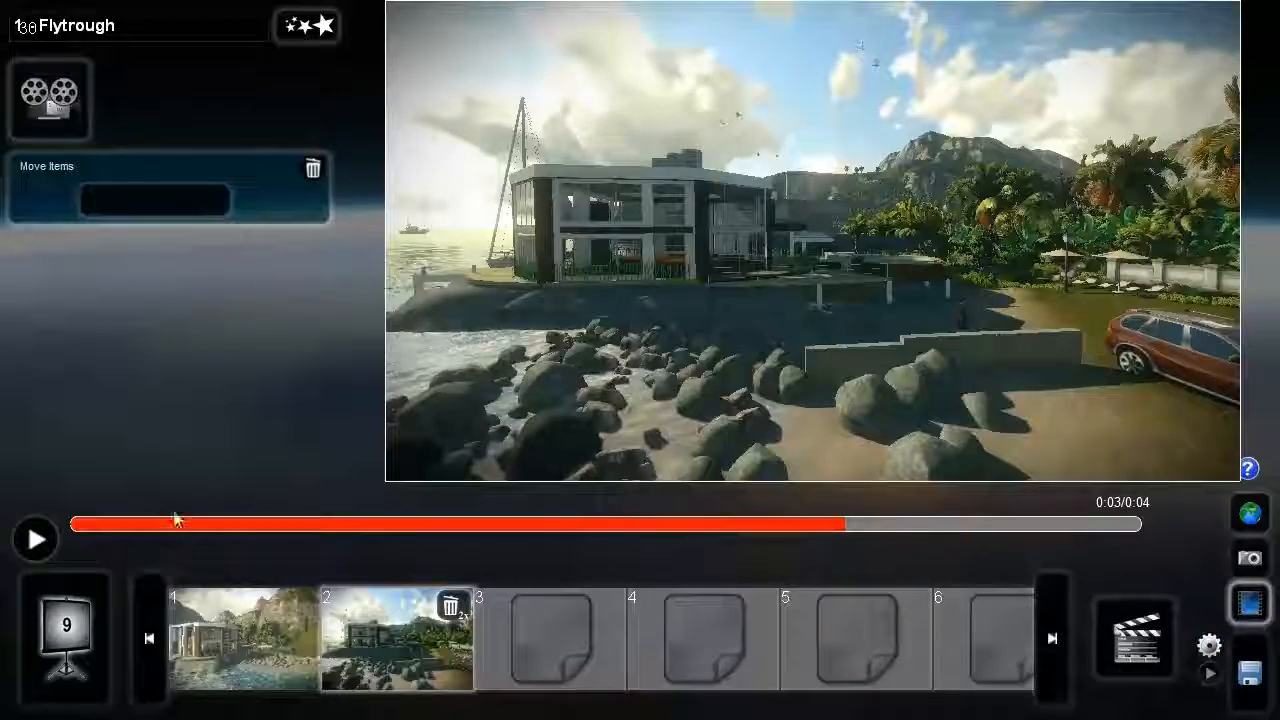
- Play the clip in slot 2 from its beginning to check the woman's movement across the sand
click(76, 523)
click(35, 540)
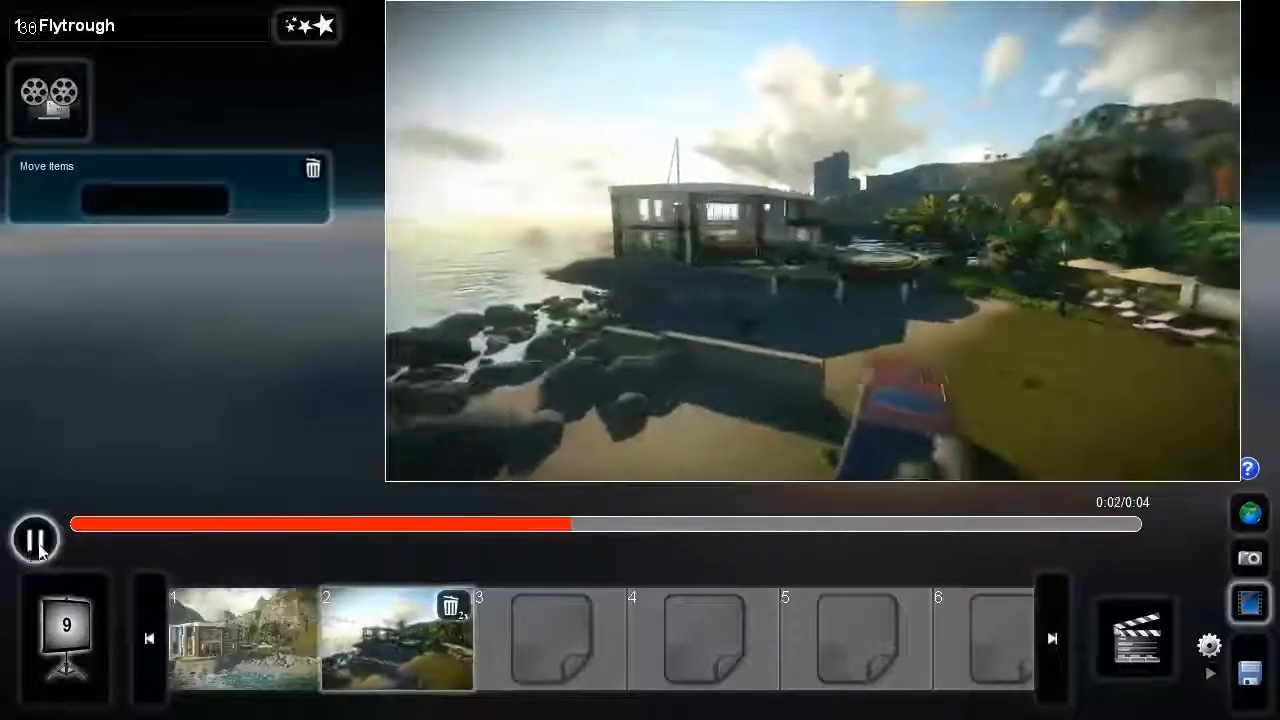
click(33, 548)
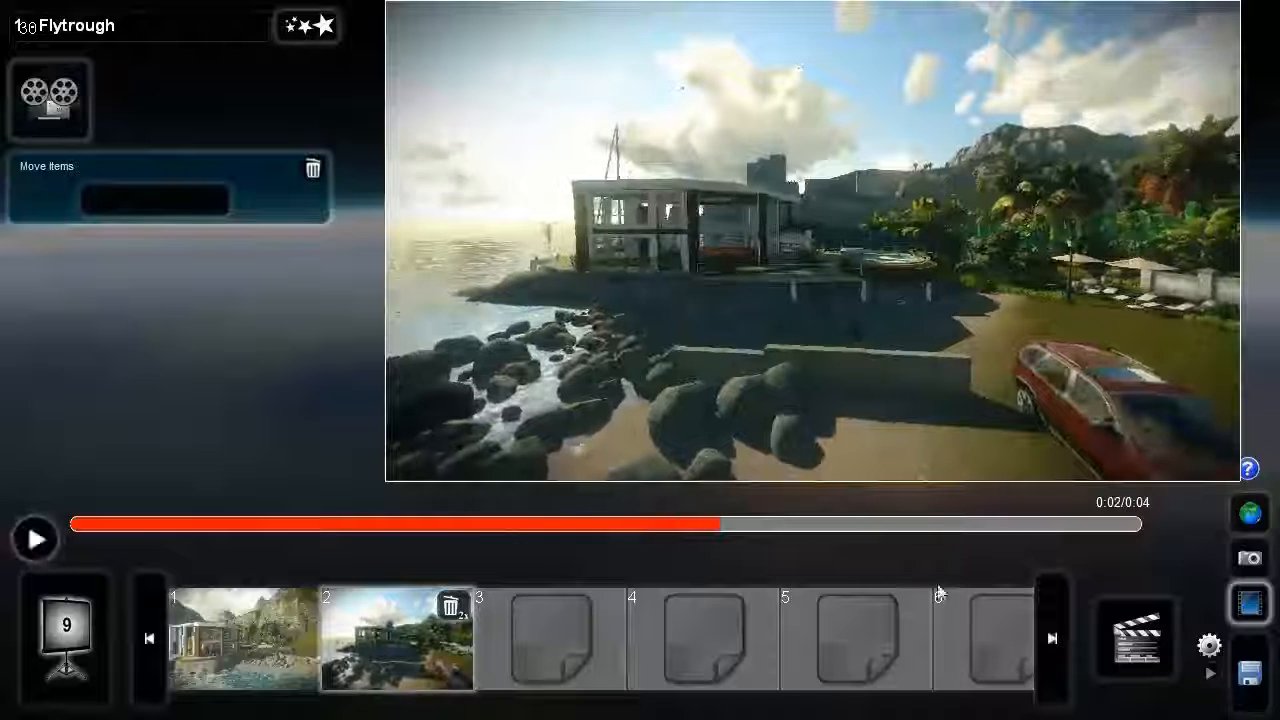
- Open the movie save options, try the one-star and medium quality levels, and set the final movie quality to High
click(1150, 622)
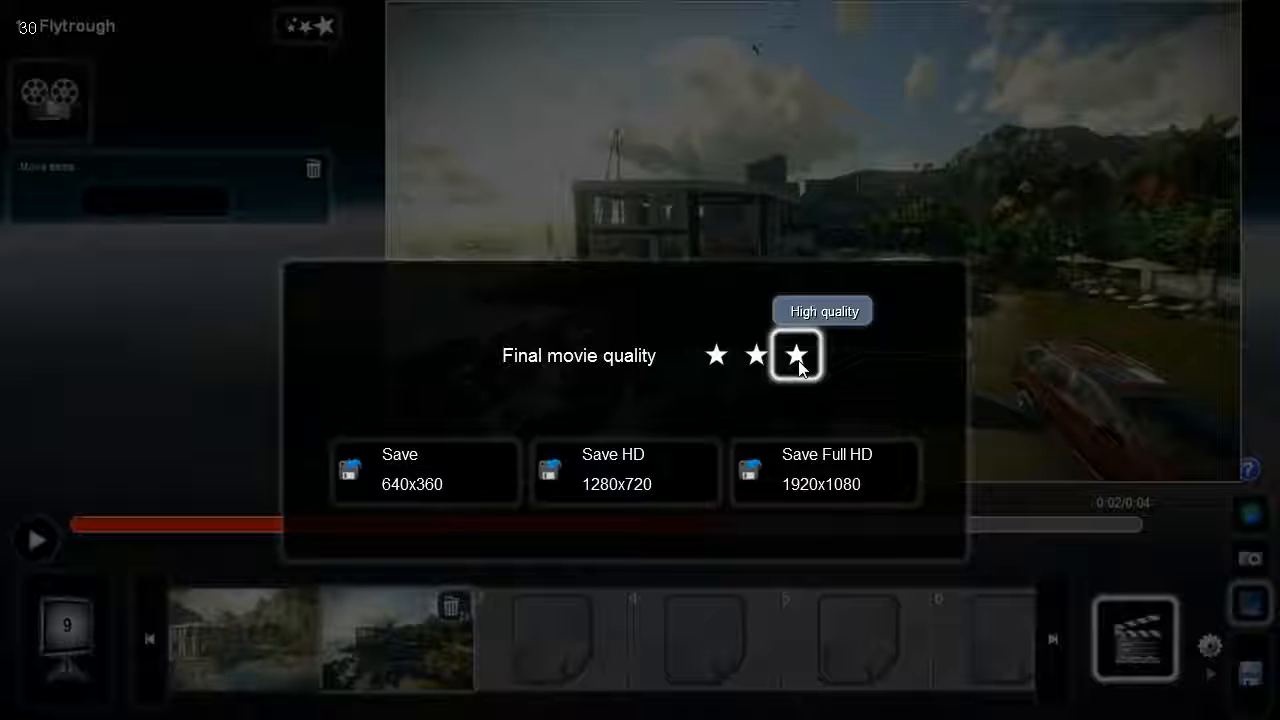
click(719, 358)
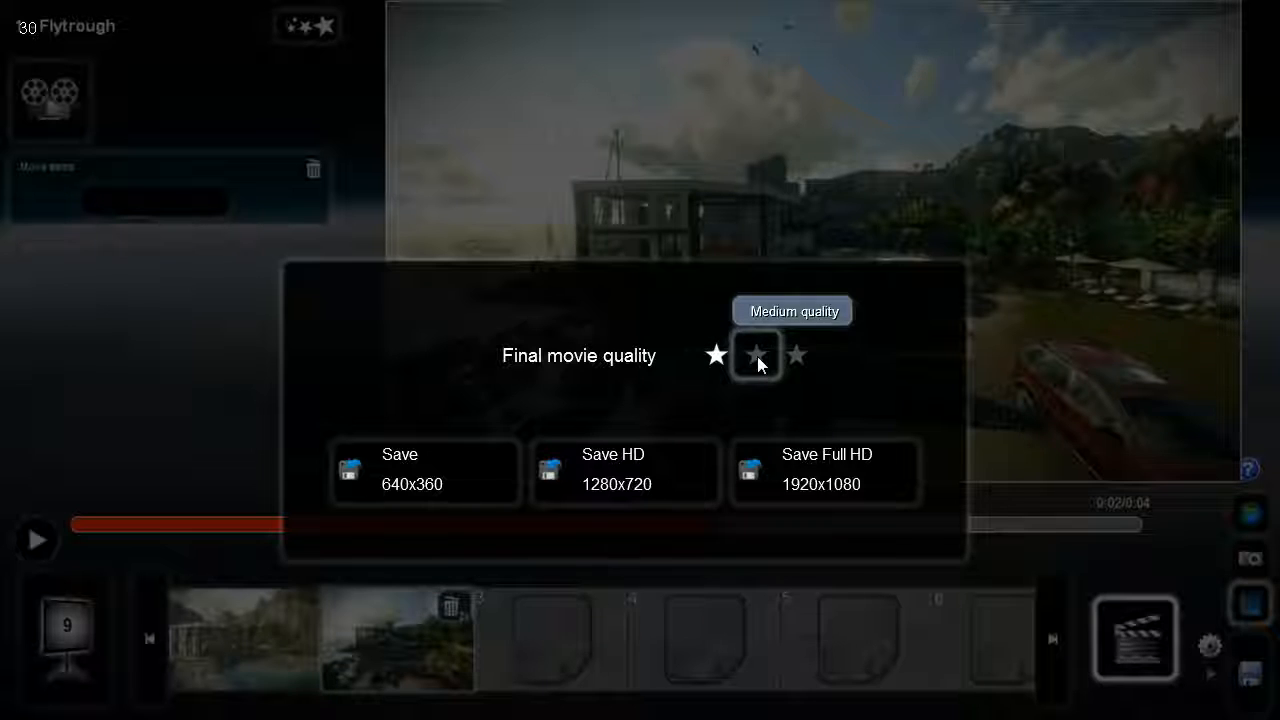
click(754, 360)
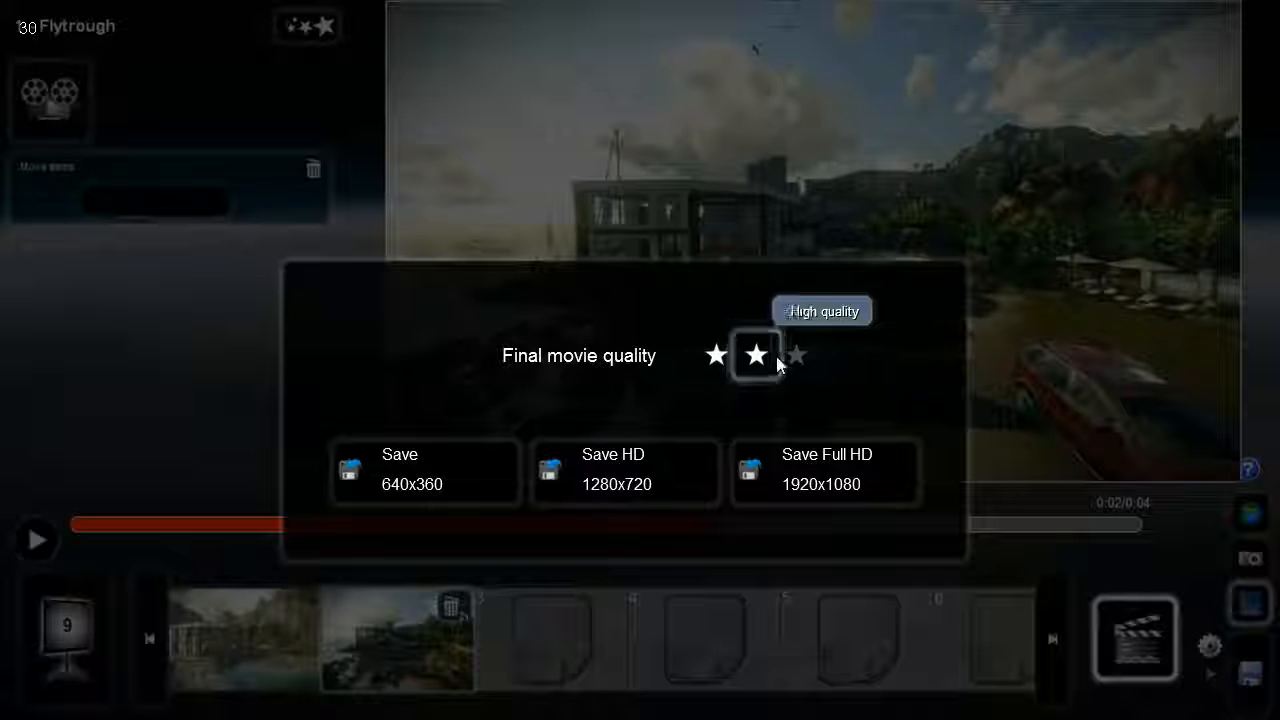
click(798, 360)
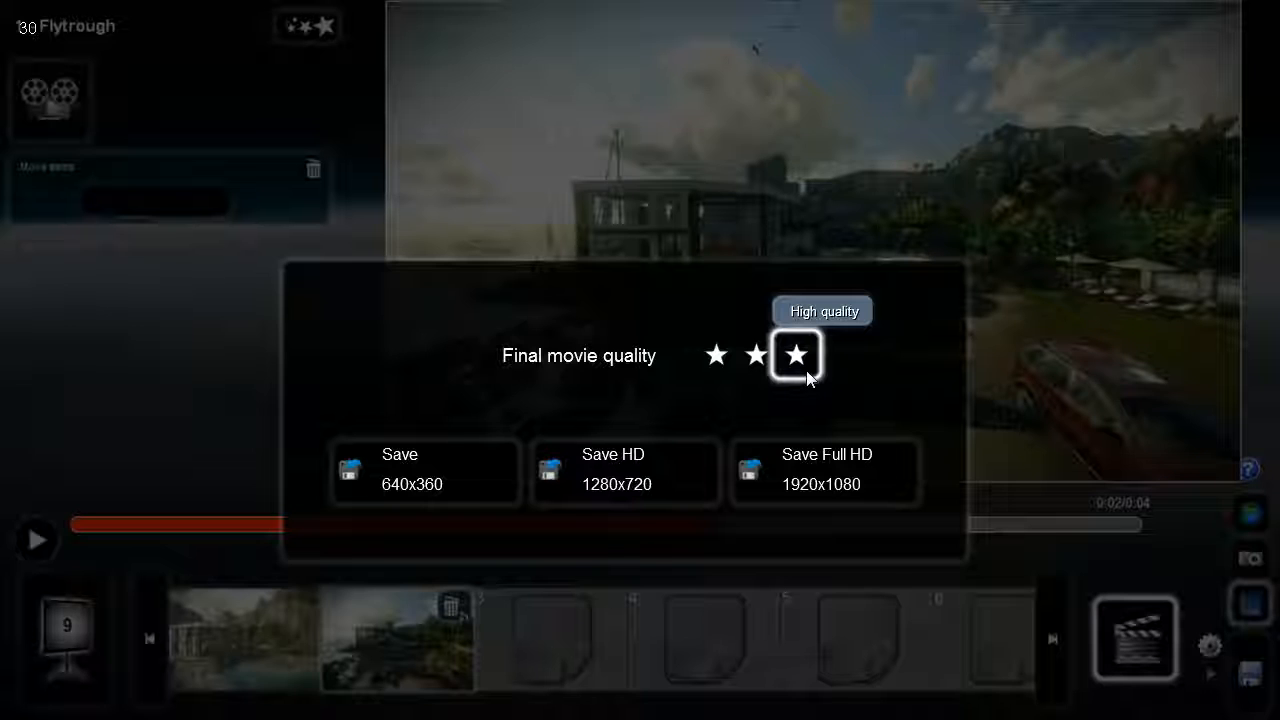
- Reveal the extra save options, try the JPEG image sequence format, and set the output back to an MP4 movie file
key(F11)
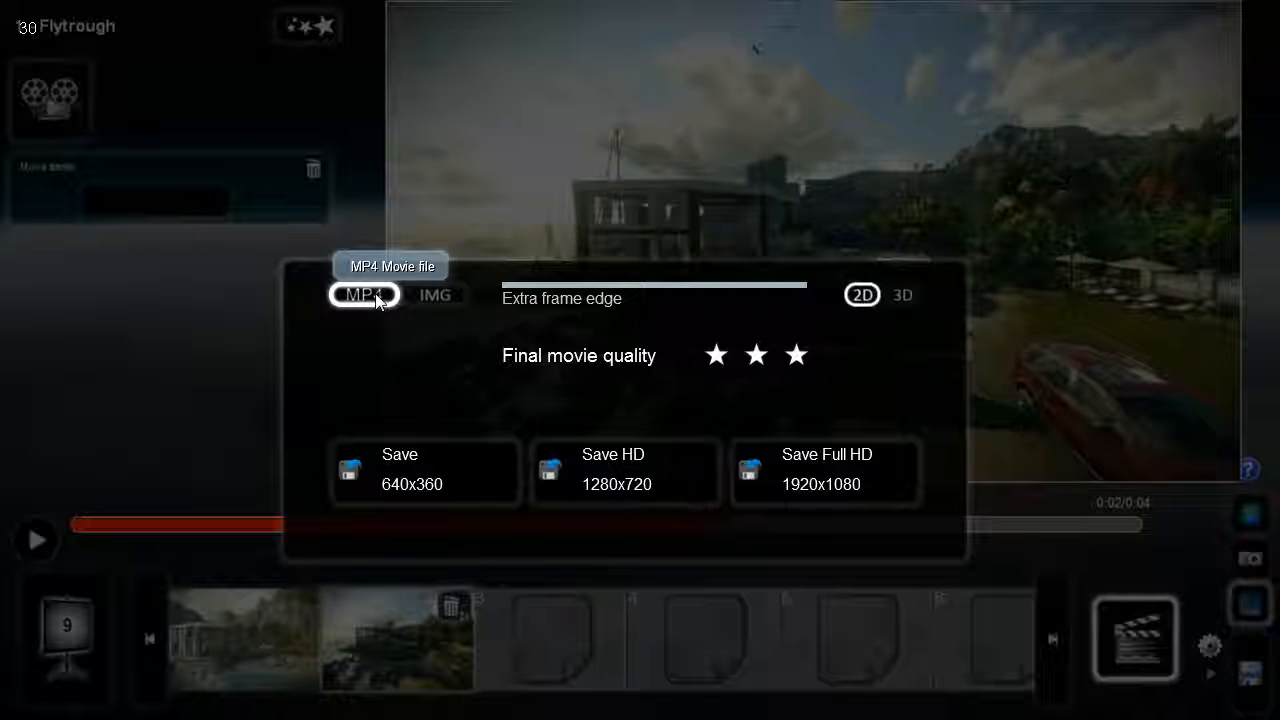
click(424, 291)
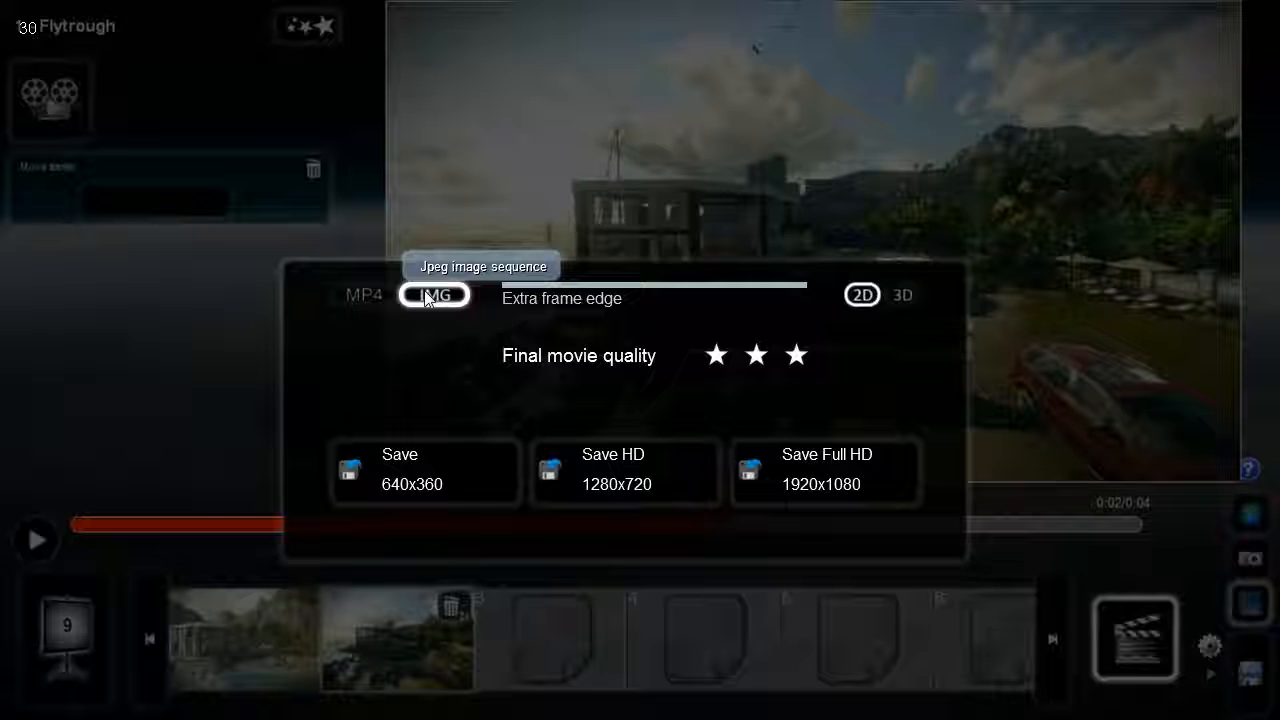
click(360, 295)
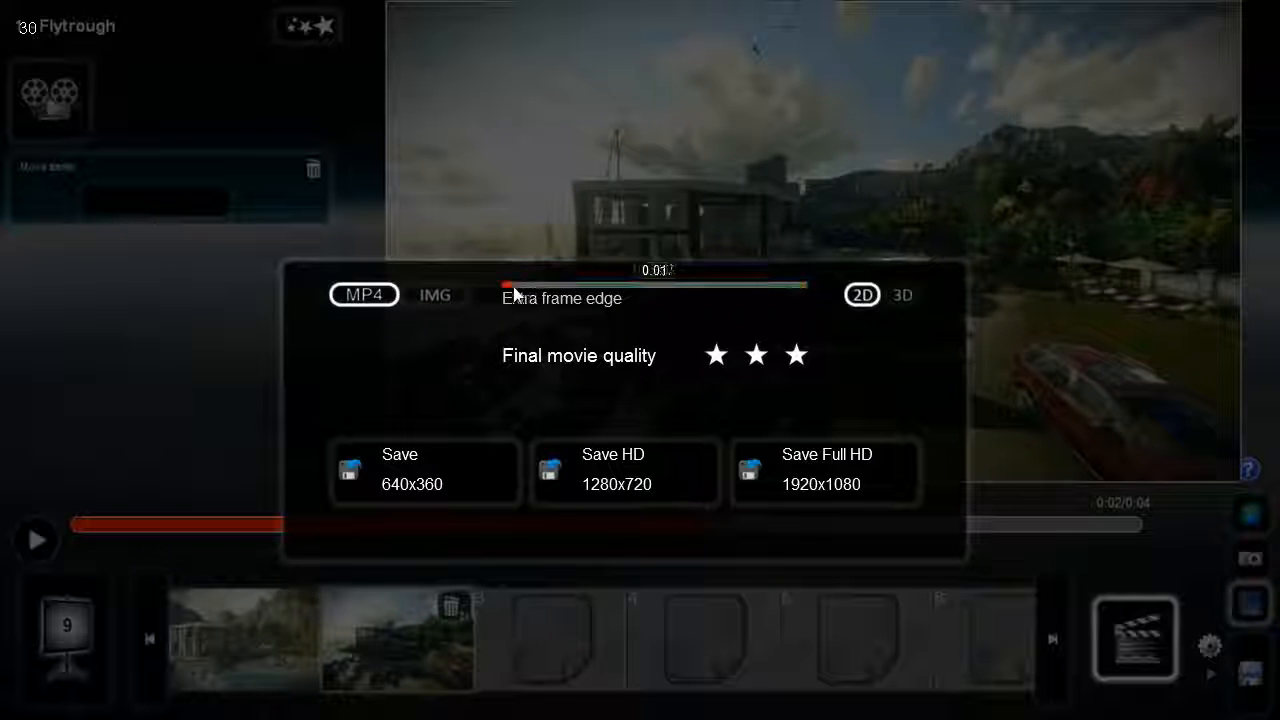
- Try the maximum extra frame edge of 0.5, and reduce it to a small amount close to the minimum
drag(495, 287, 787, 289)
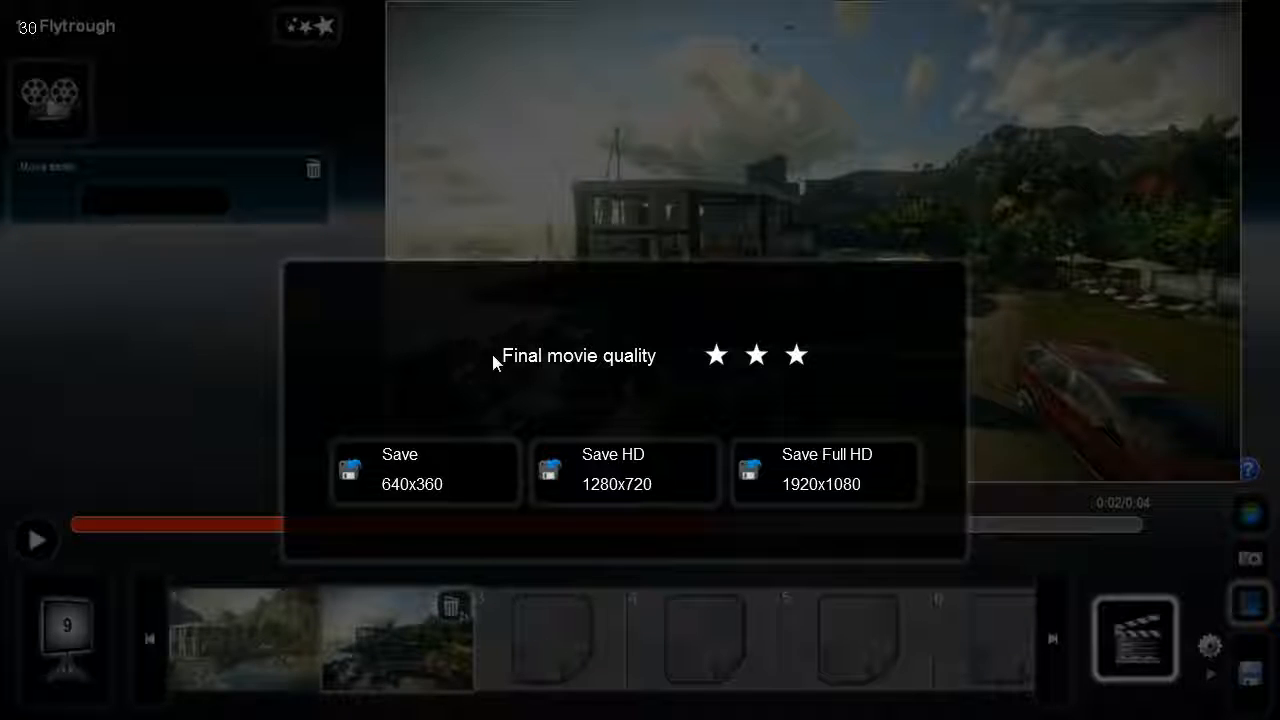
mouse_move(590, 306)
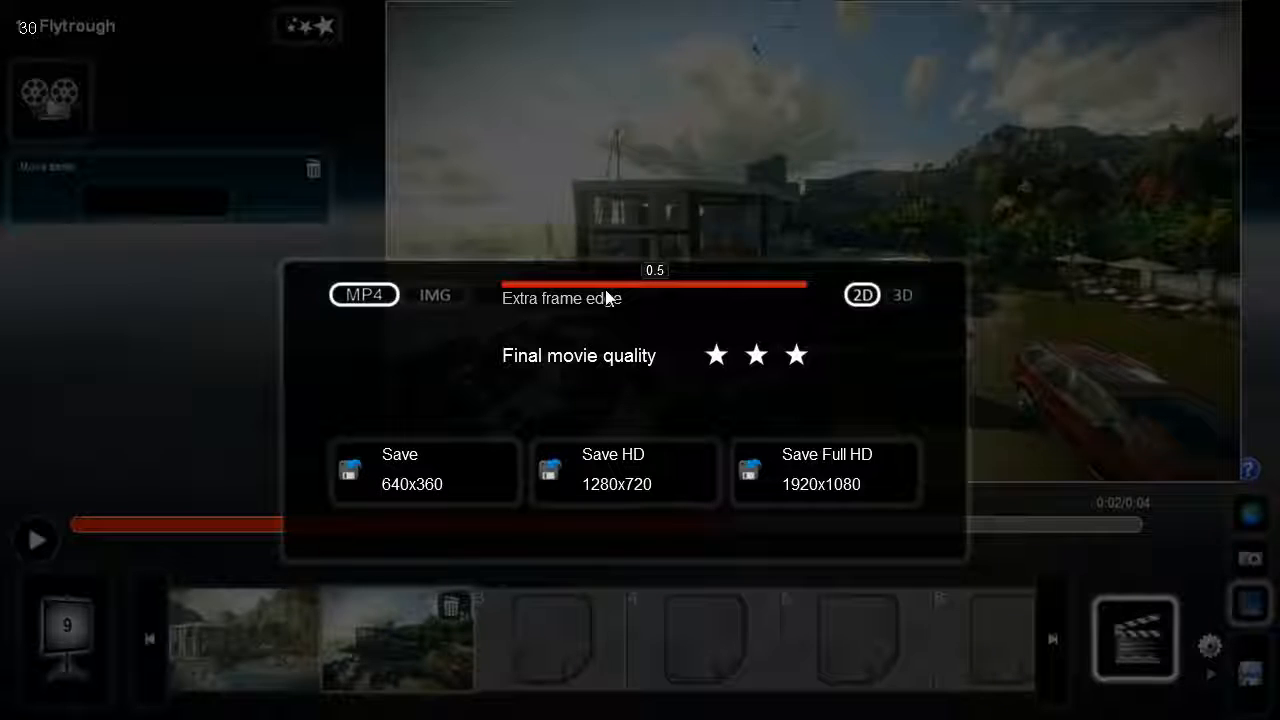
drag(638, 289, 816, 296)
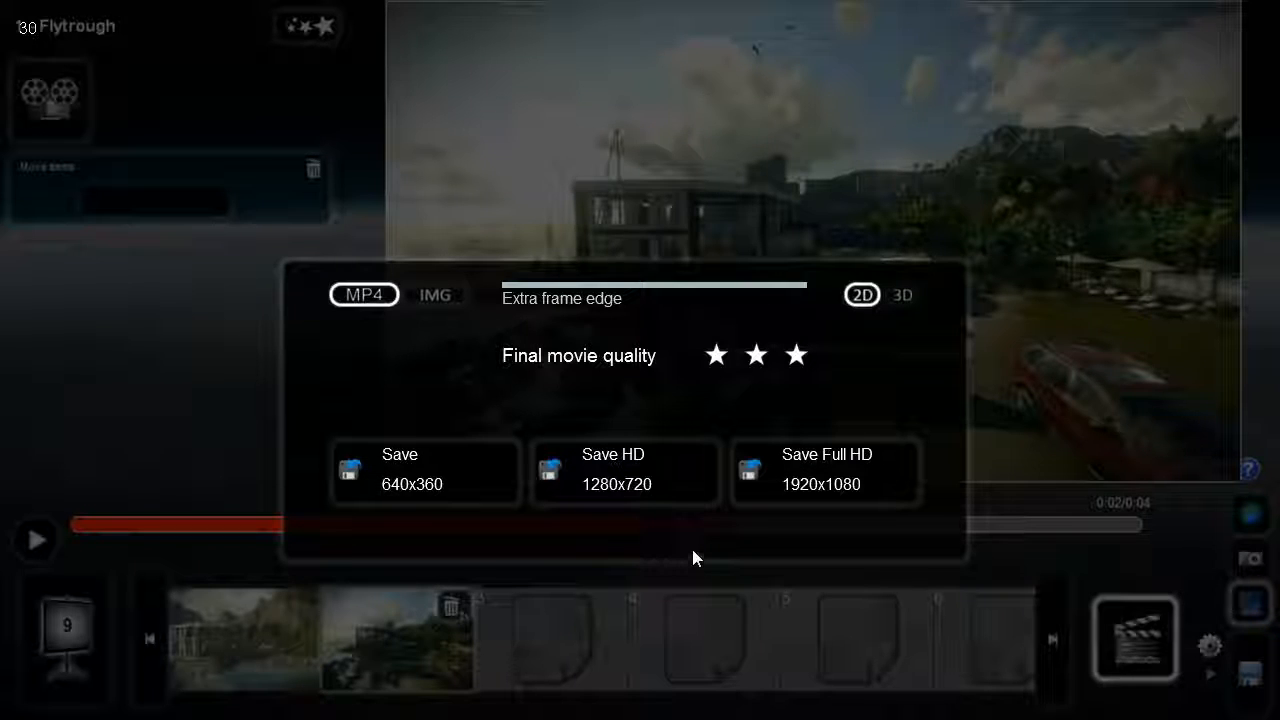
drag(549, 289, 520, 290)
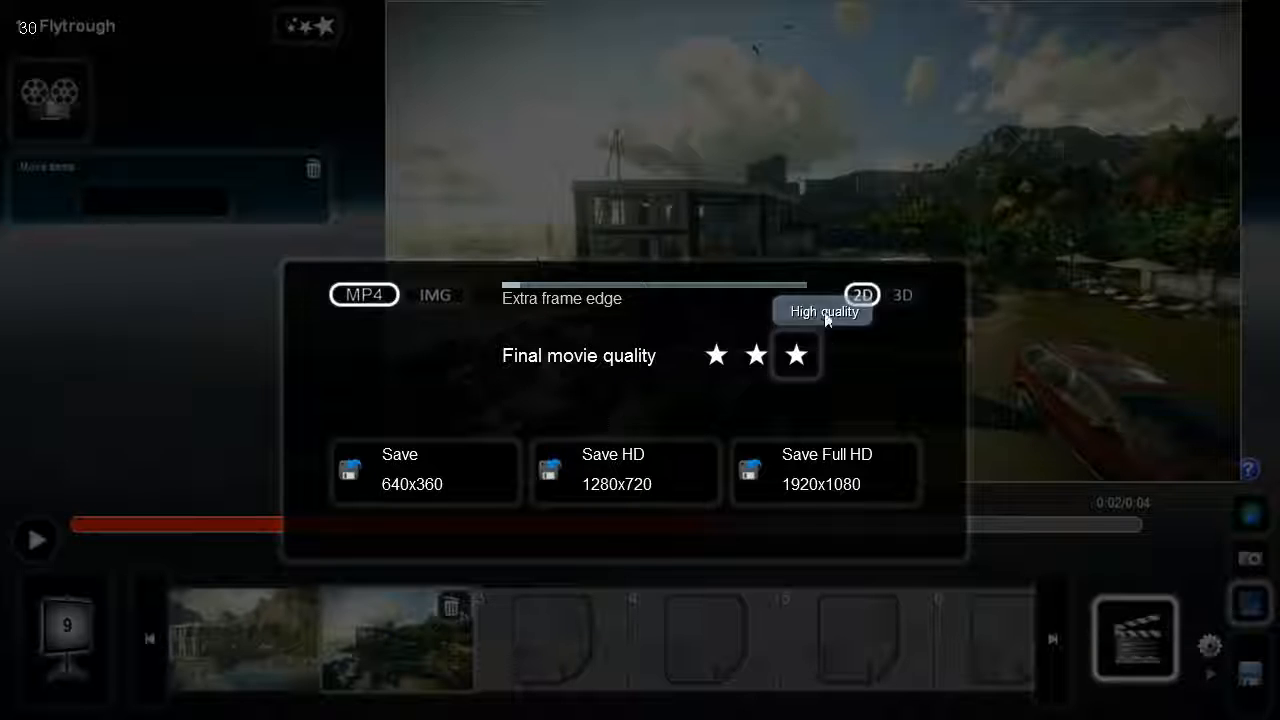
- Try stereoscopic 3D output, return to 2D, and save the movie in HD at 1280x720
click(900, 296)
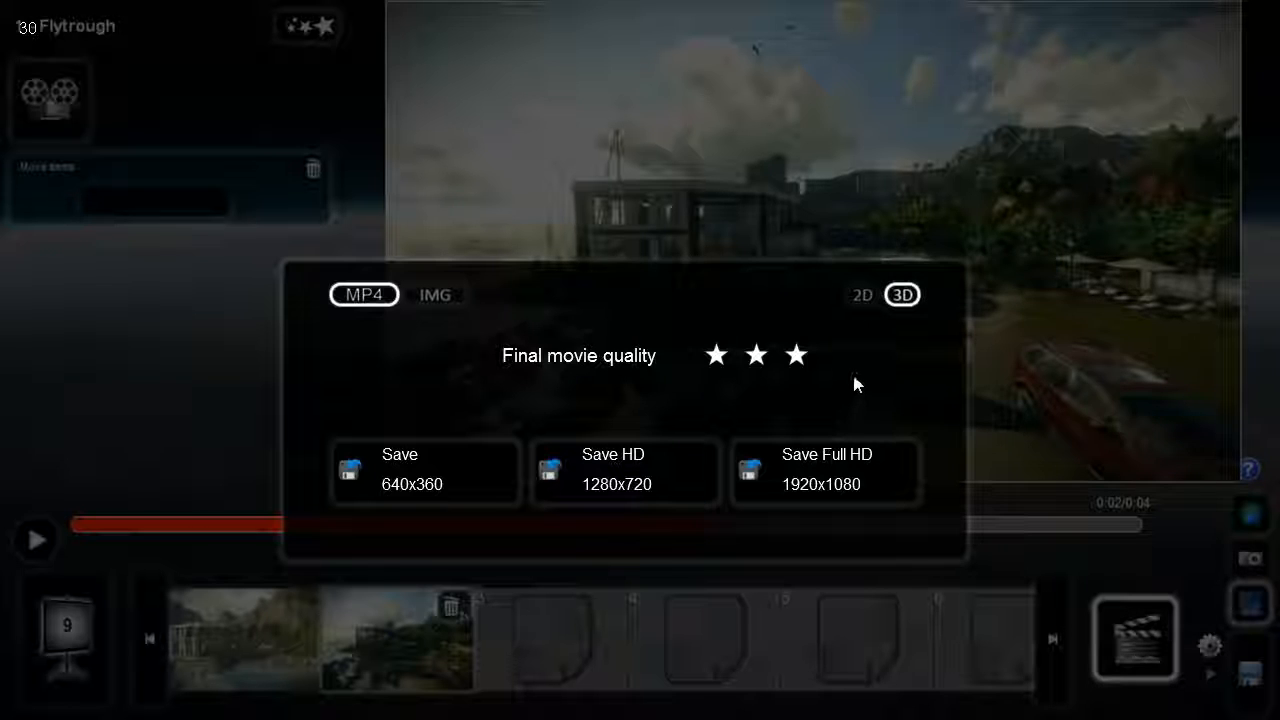
click(863, 297)
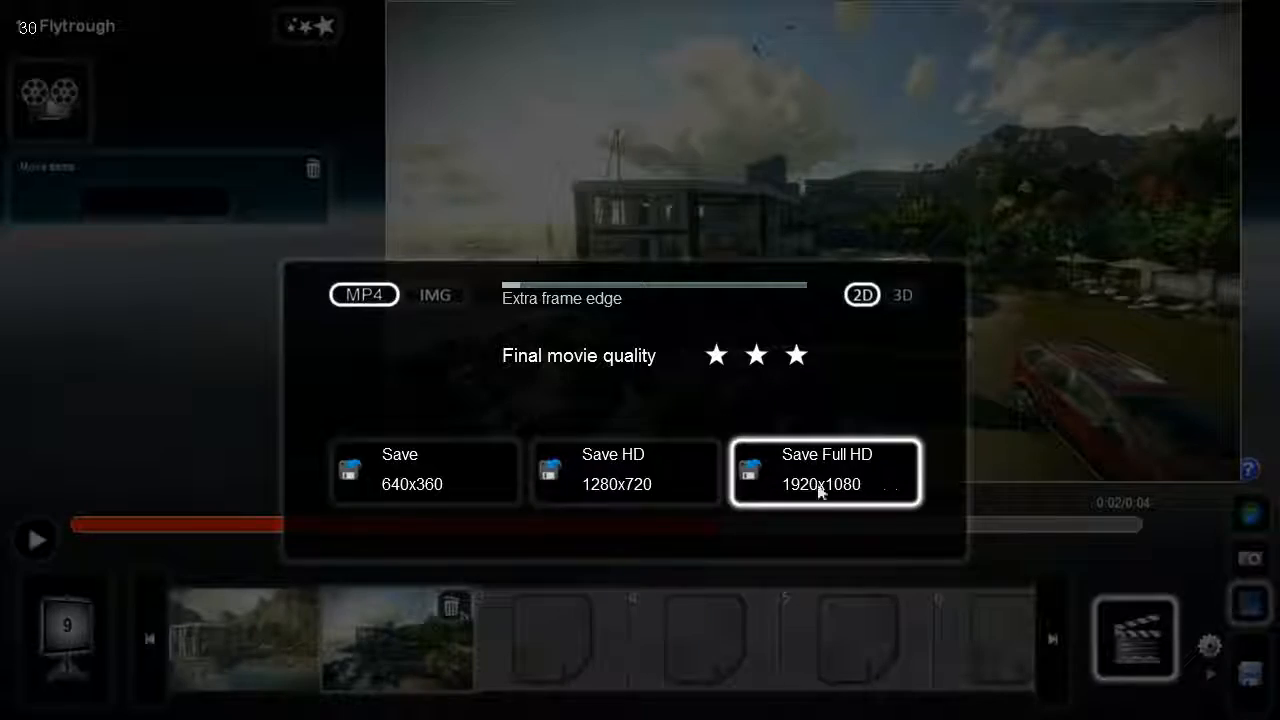
click(603, 490)
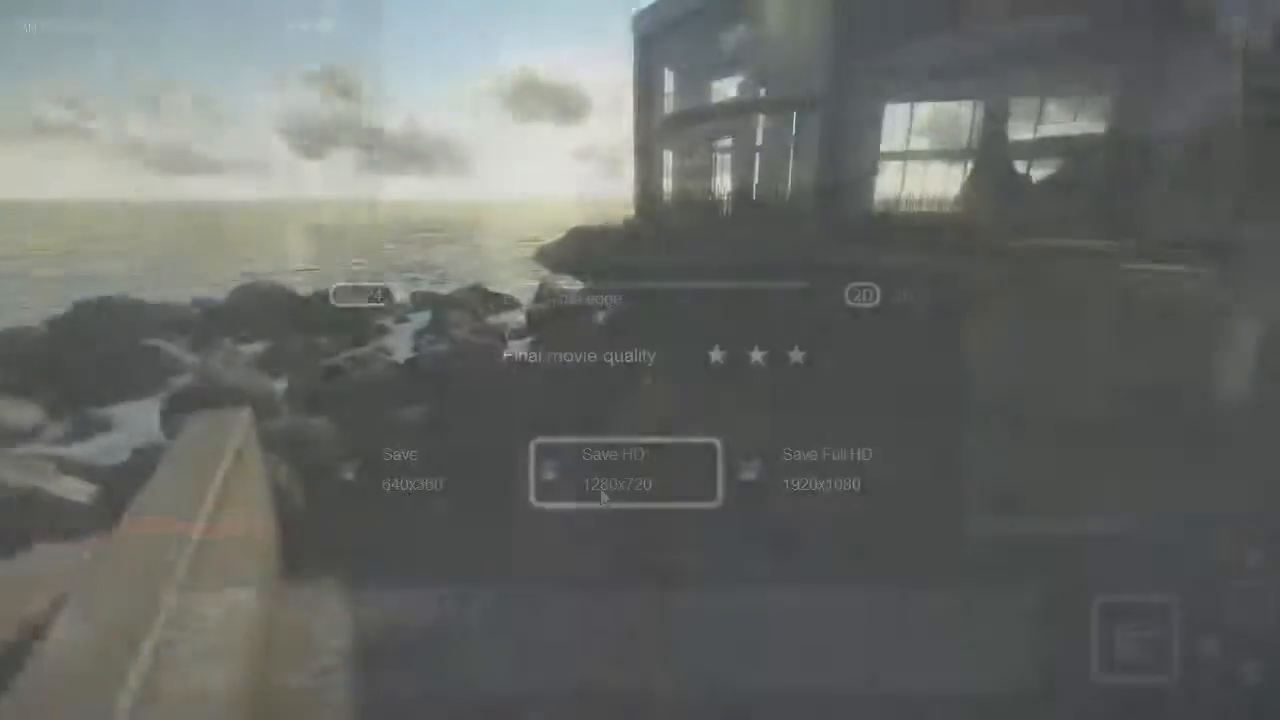